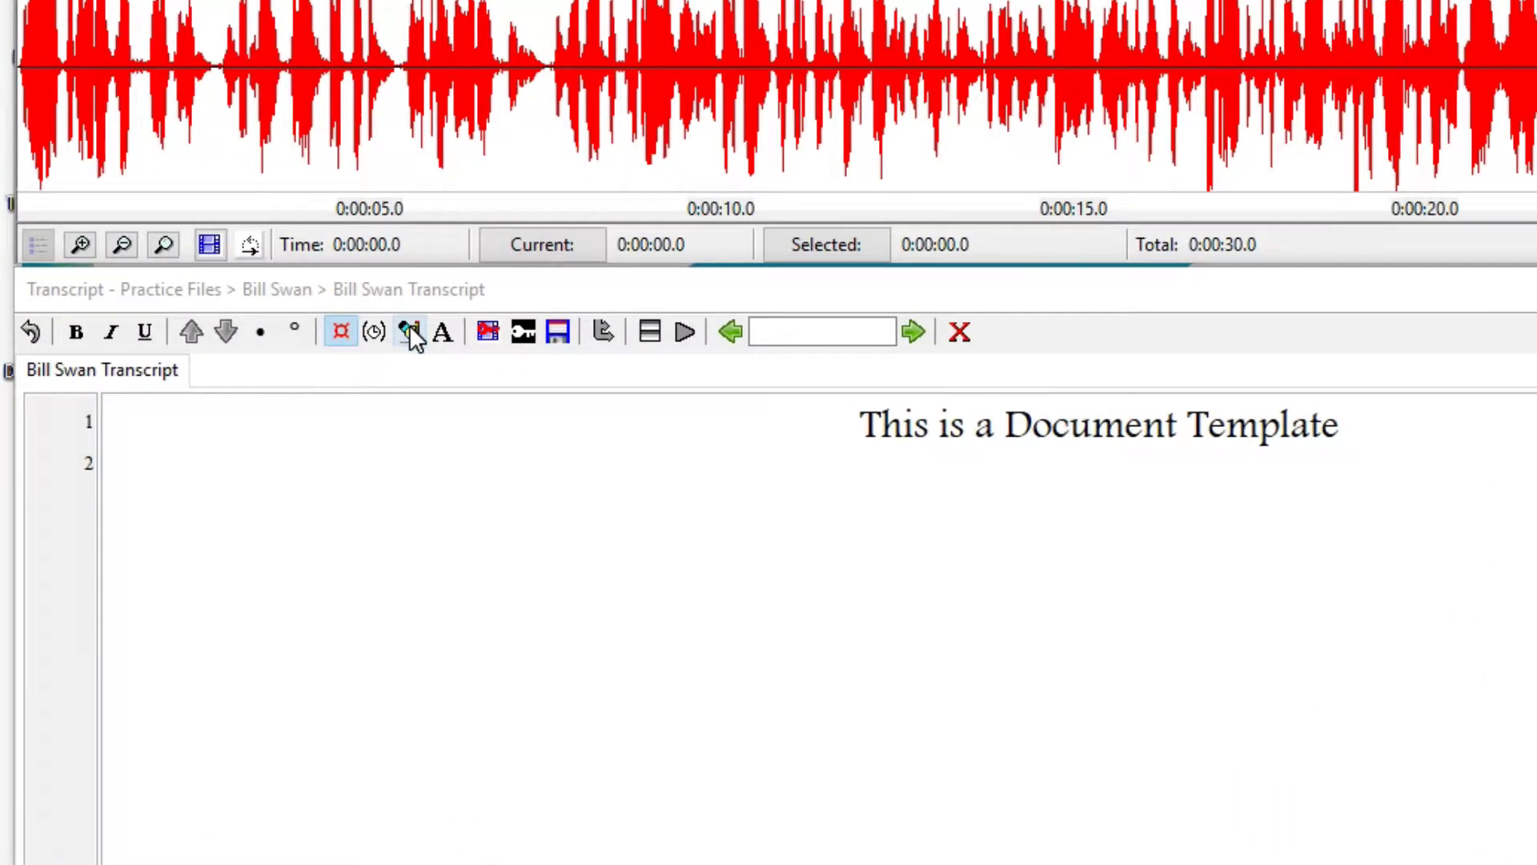
pyautogui.click(410, 328)
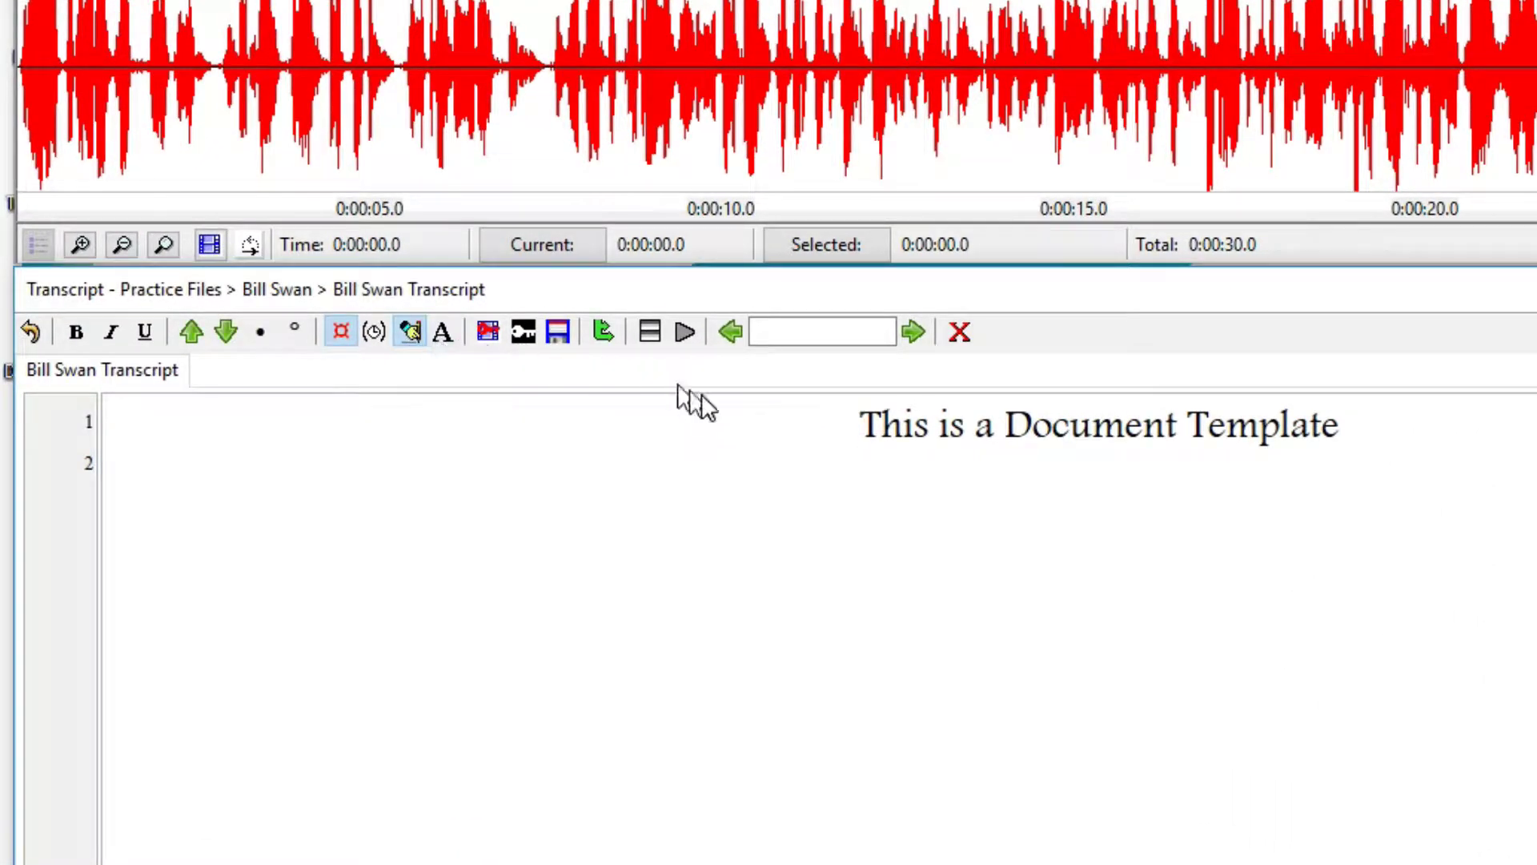
pyautogui.moveTo(859, 426); pyautogui.dragTo(1276, 430)
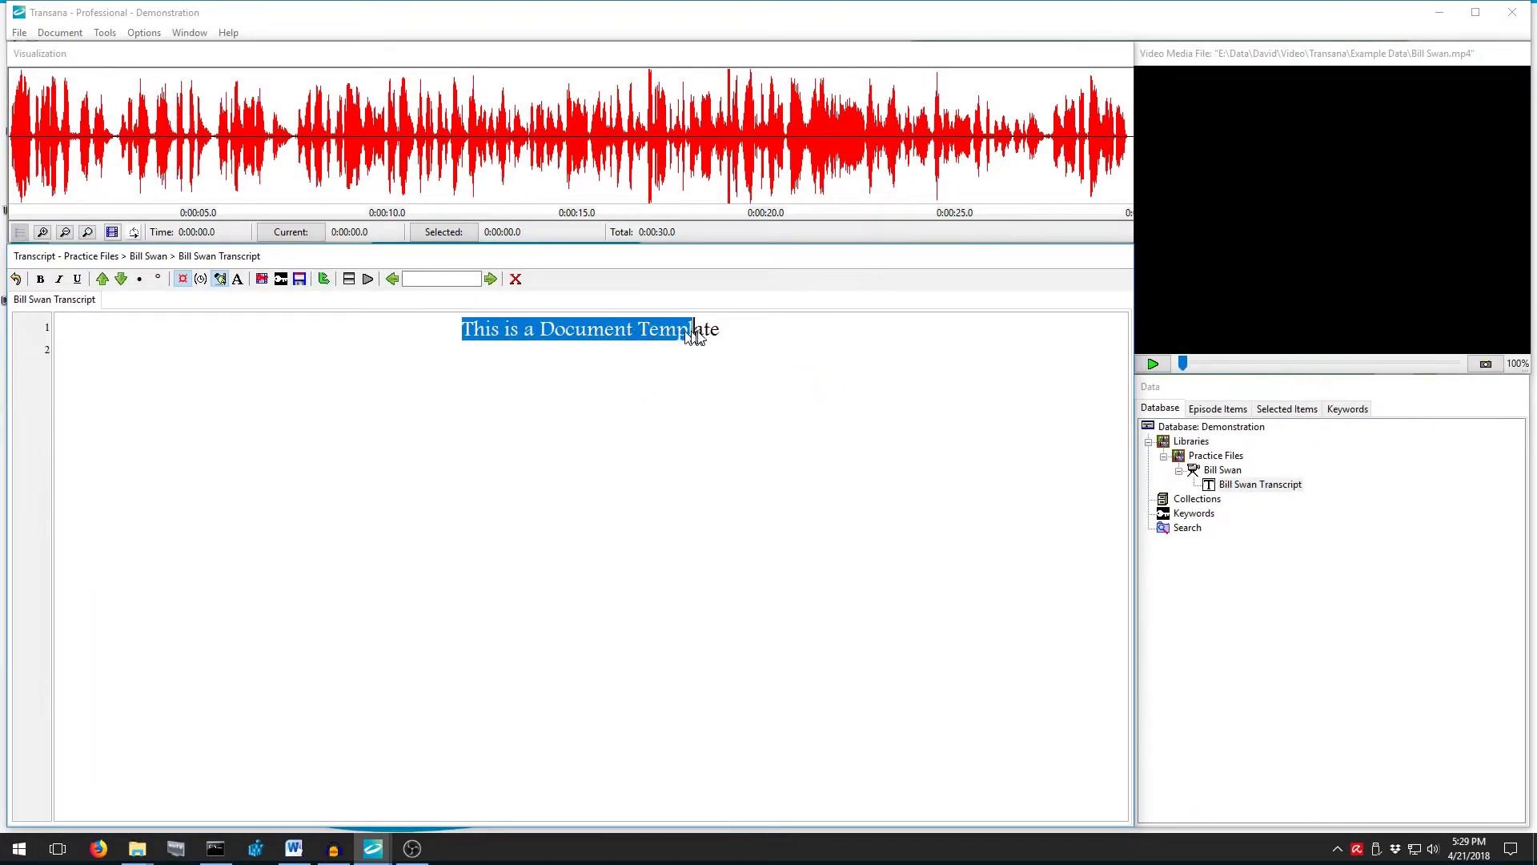
pyautogui.moveTo(688, 330); pyautogui.dragTo(715, 329)
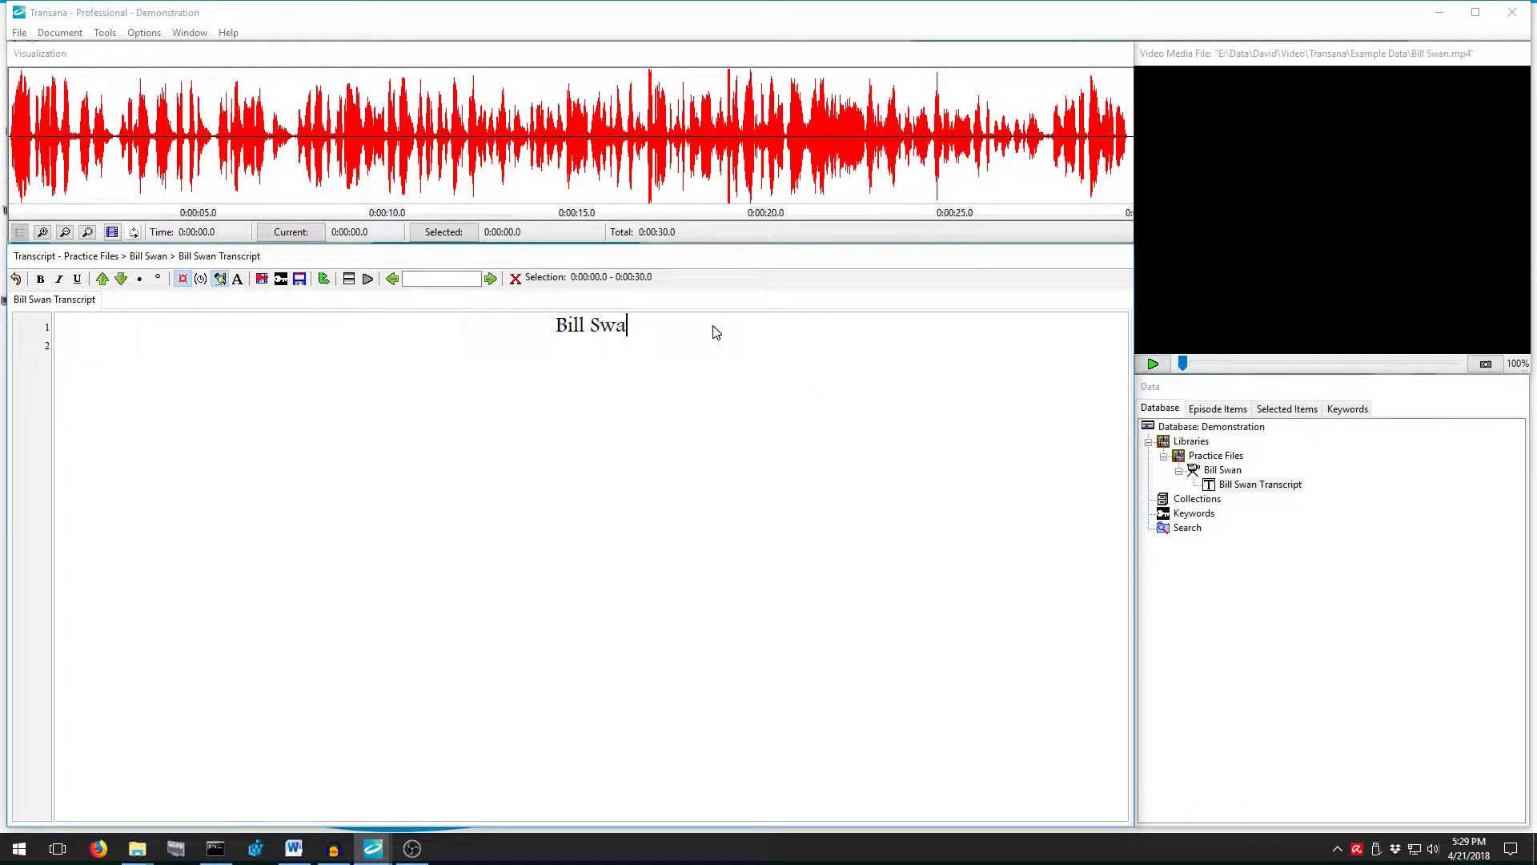
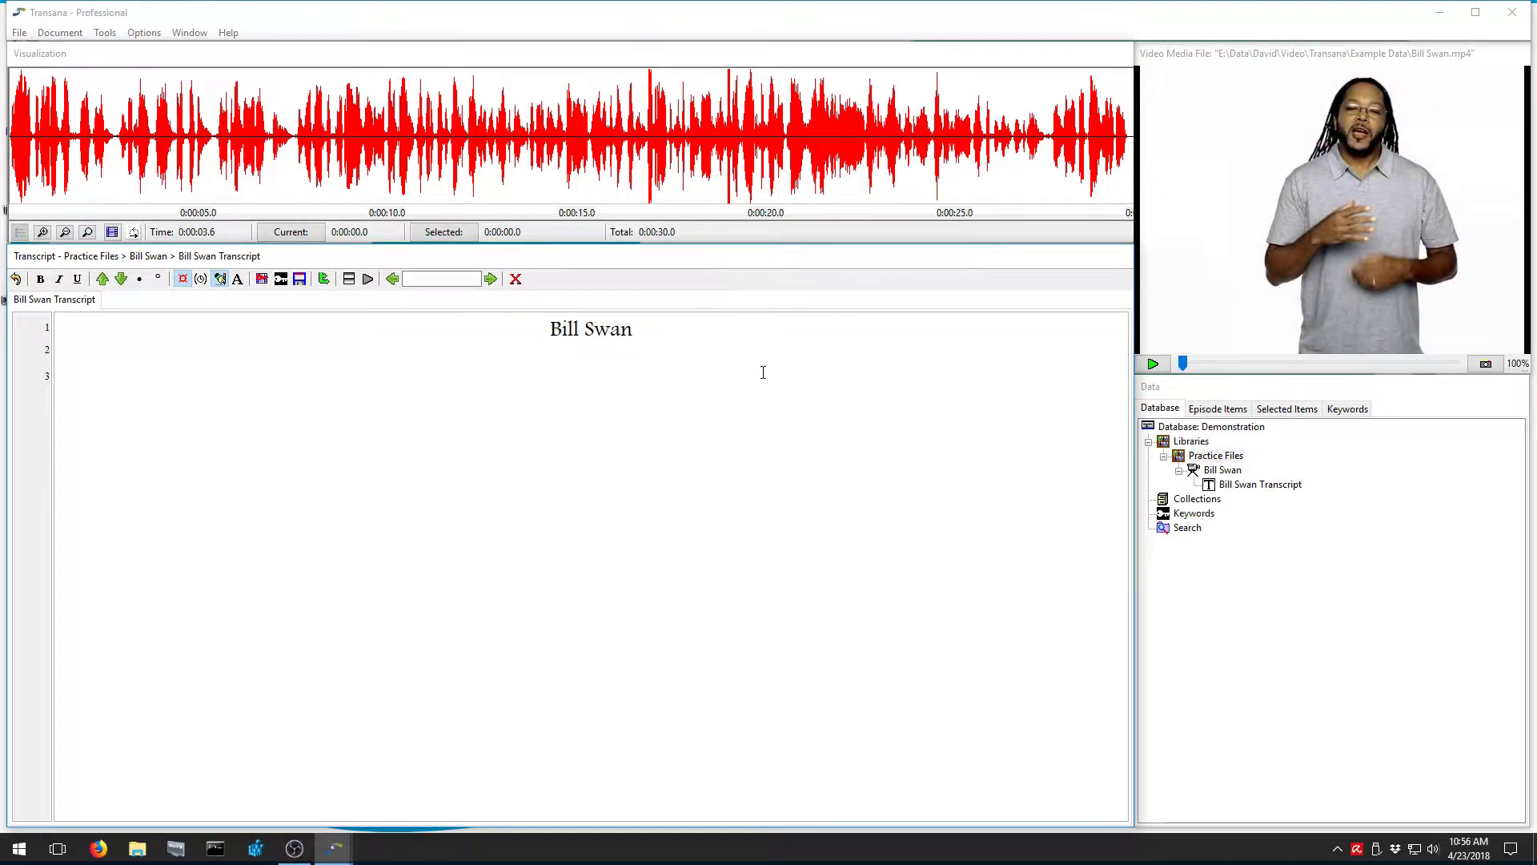
# Listen to the opening and transcribe 'The moment that made me switch from a PC'
pyautogui.hotkey('ctrl', 's')
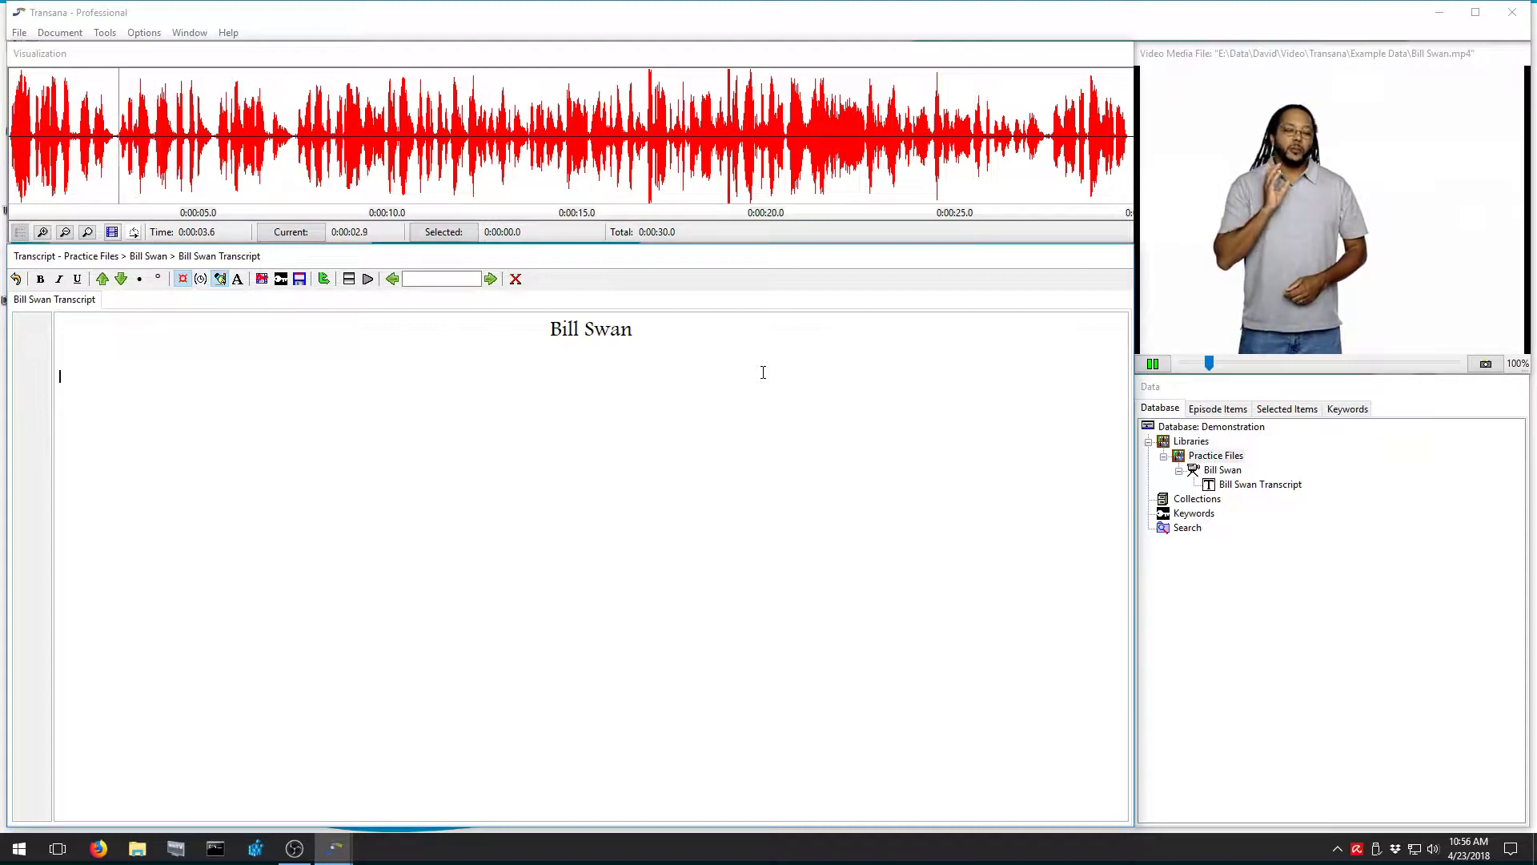
pyautogui.hotkey('ctrl', 's')
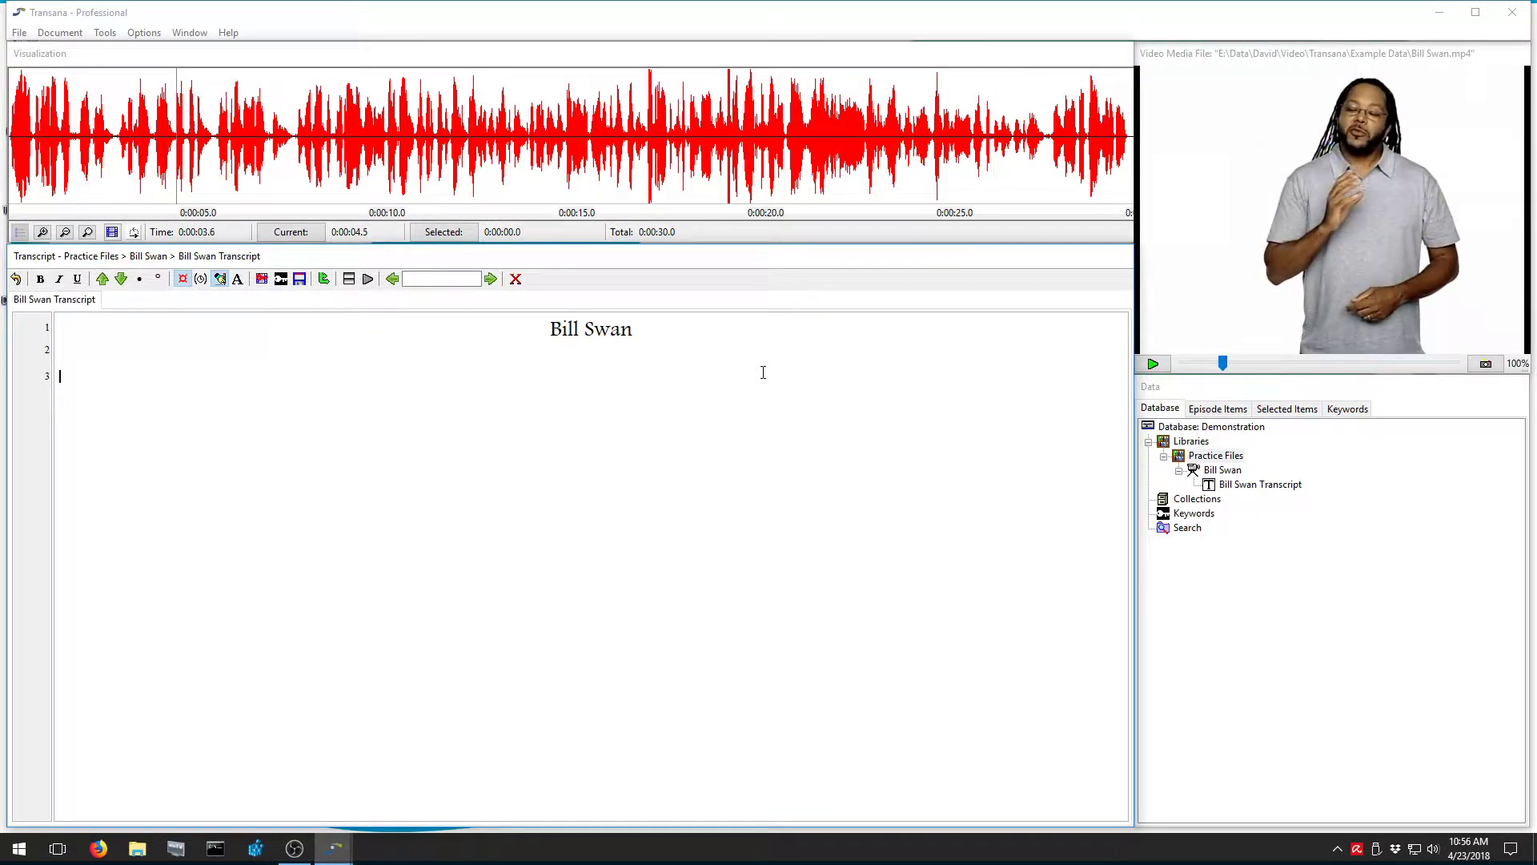
pyautogui.write('The moment that made me switch from a PC to a Mac')
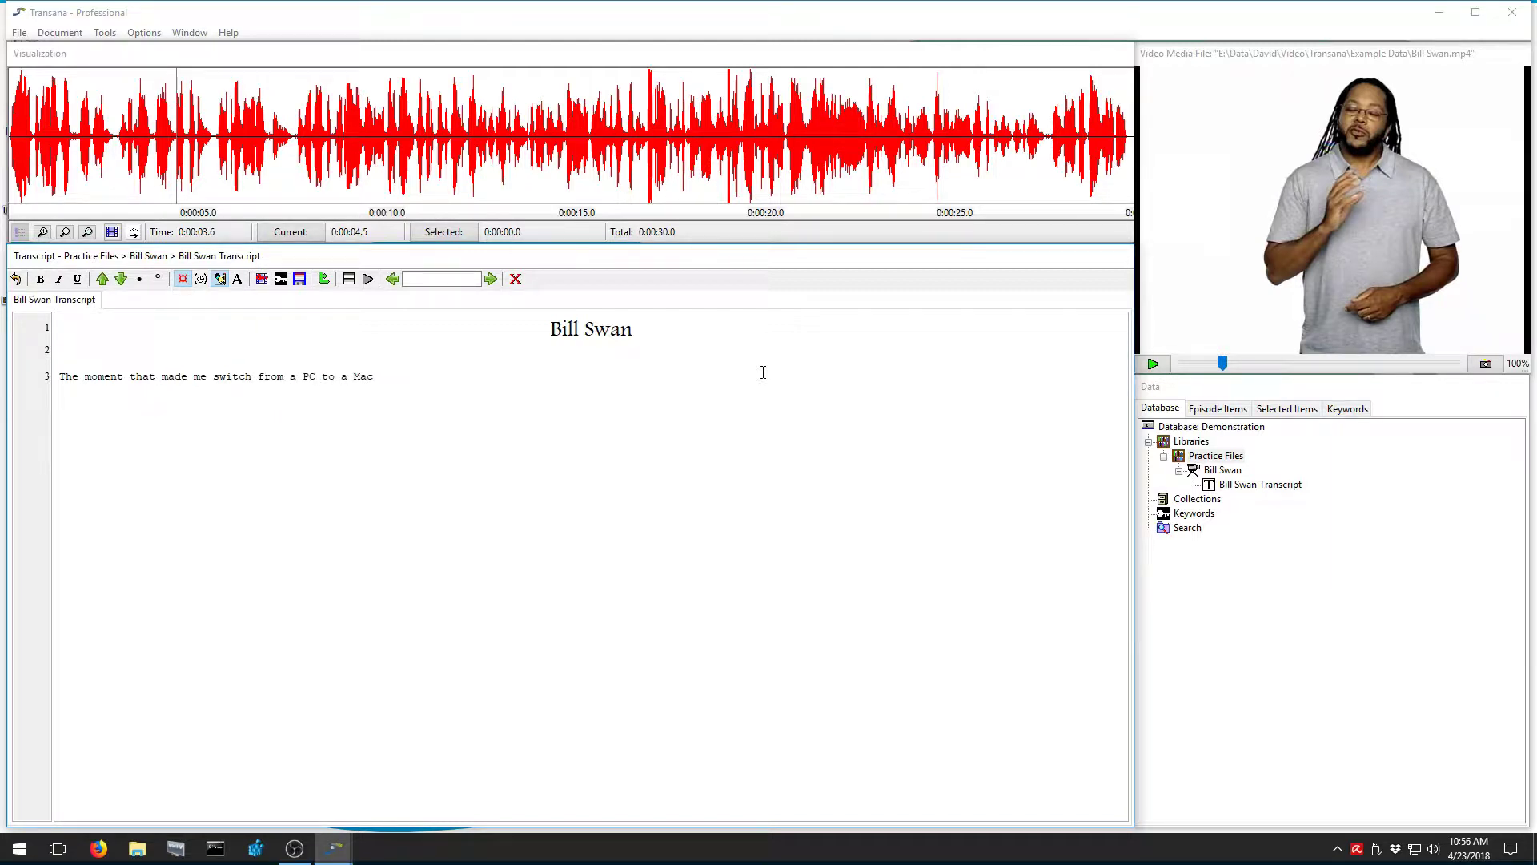
# Transcribe 'I'm sleeping. I have to be up early the next day.' as a new paragraph
pyautogui.hotkey('ctrl', 's')
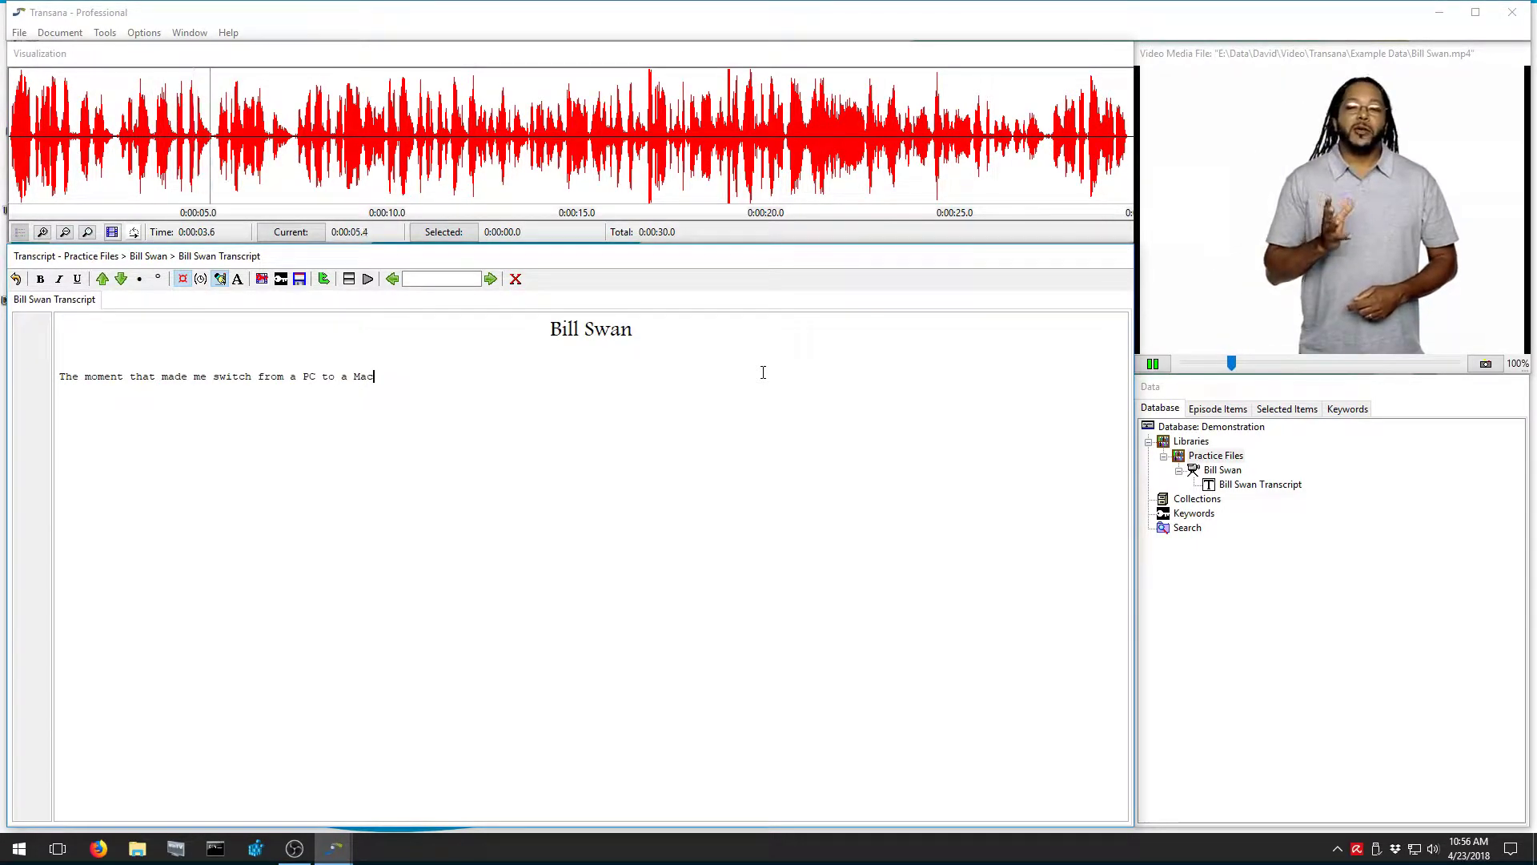
pyautogui.hotkey('ctrl', 's')
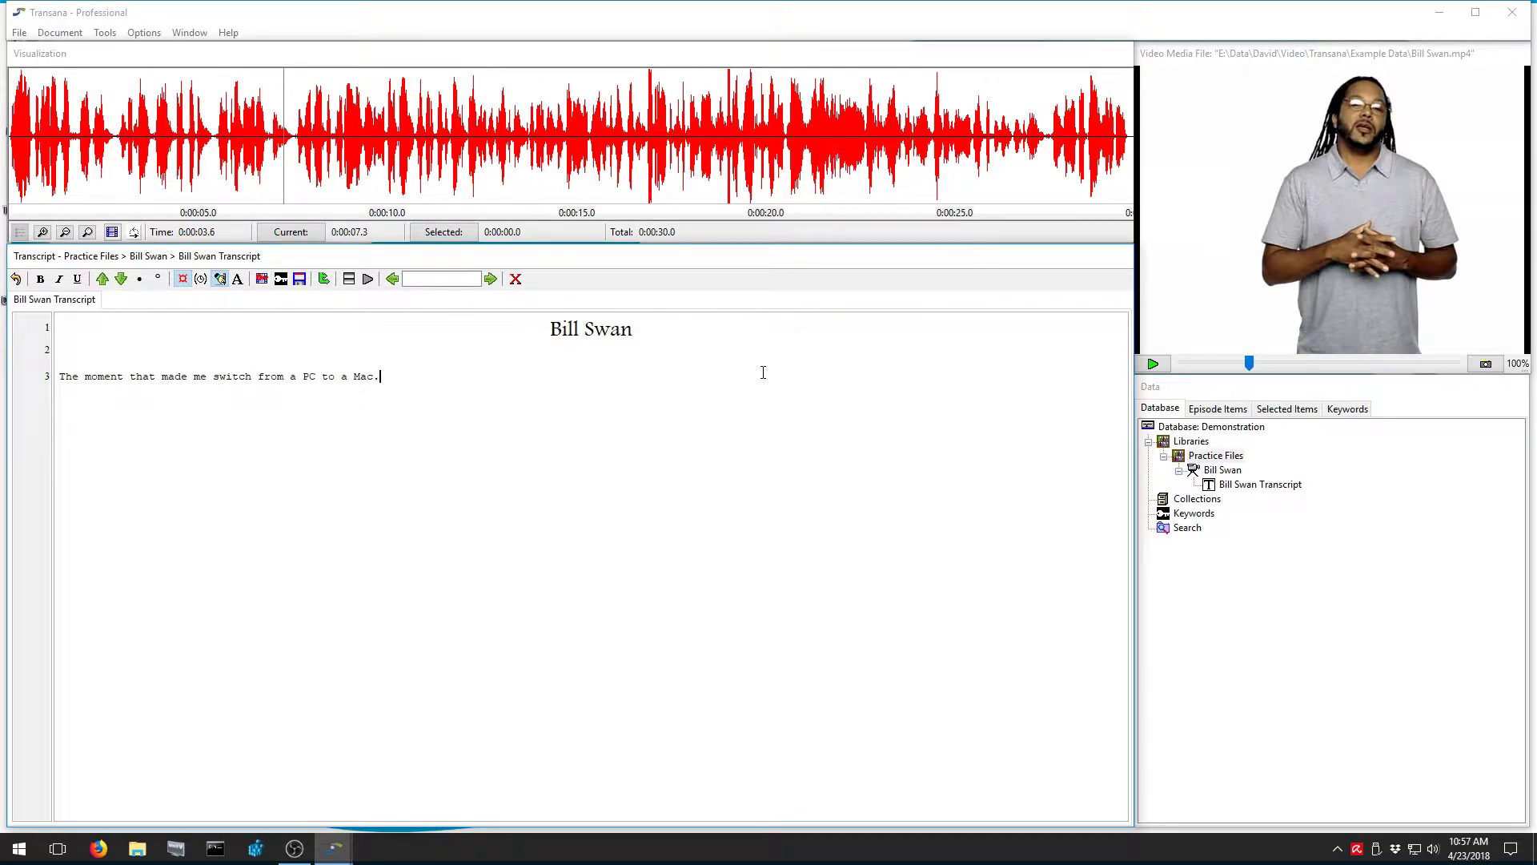
pyautogui.press('Return')
pyautogui.write("I'm sleeping.  I have to be up early the next day.")
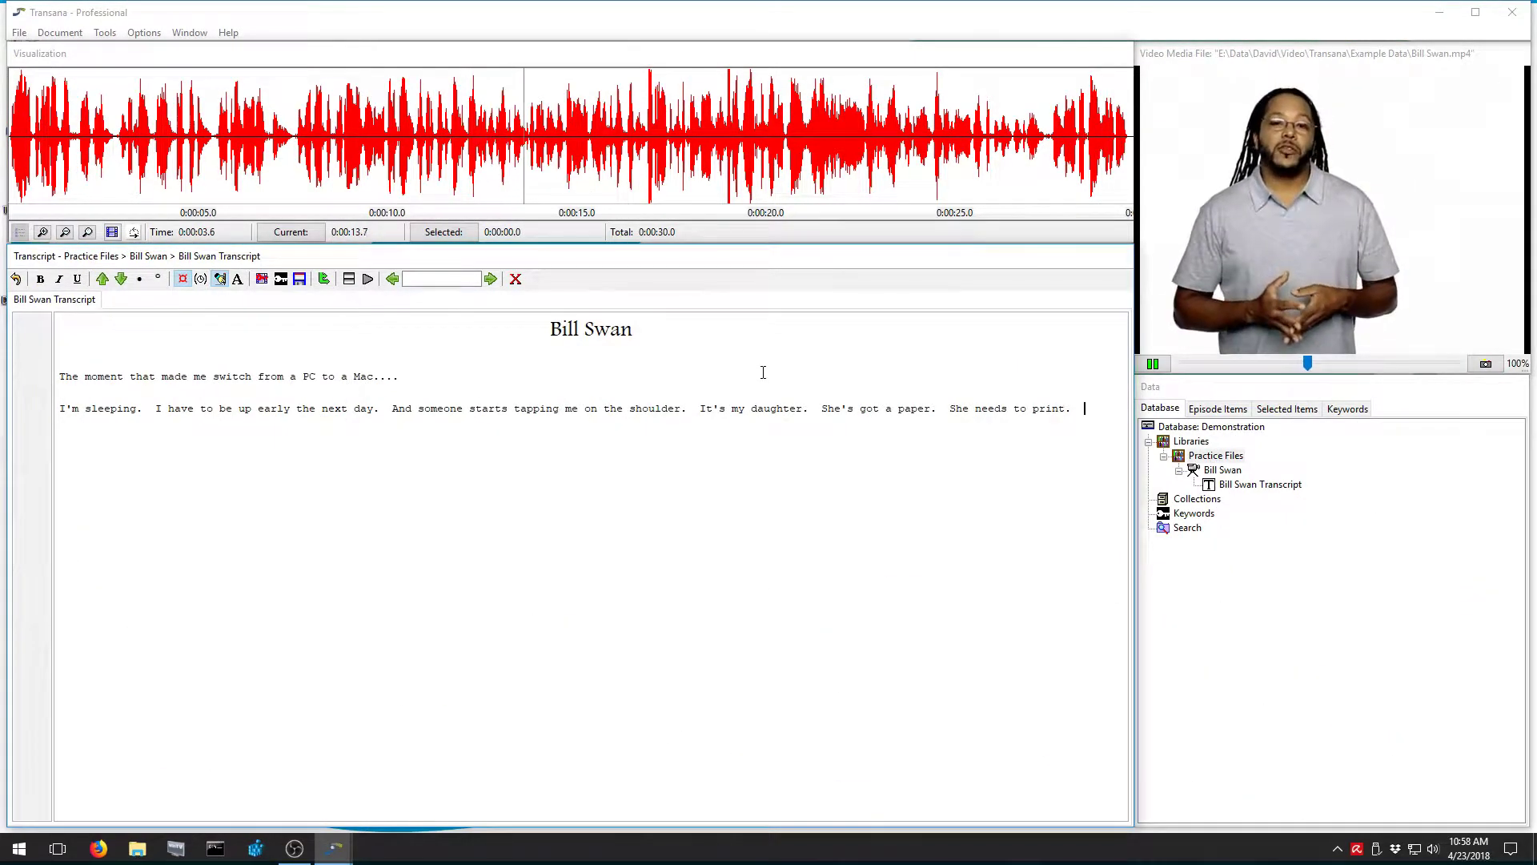
pyautogui.hotkey('ctrl', 's')
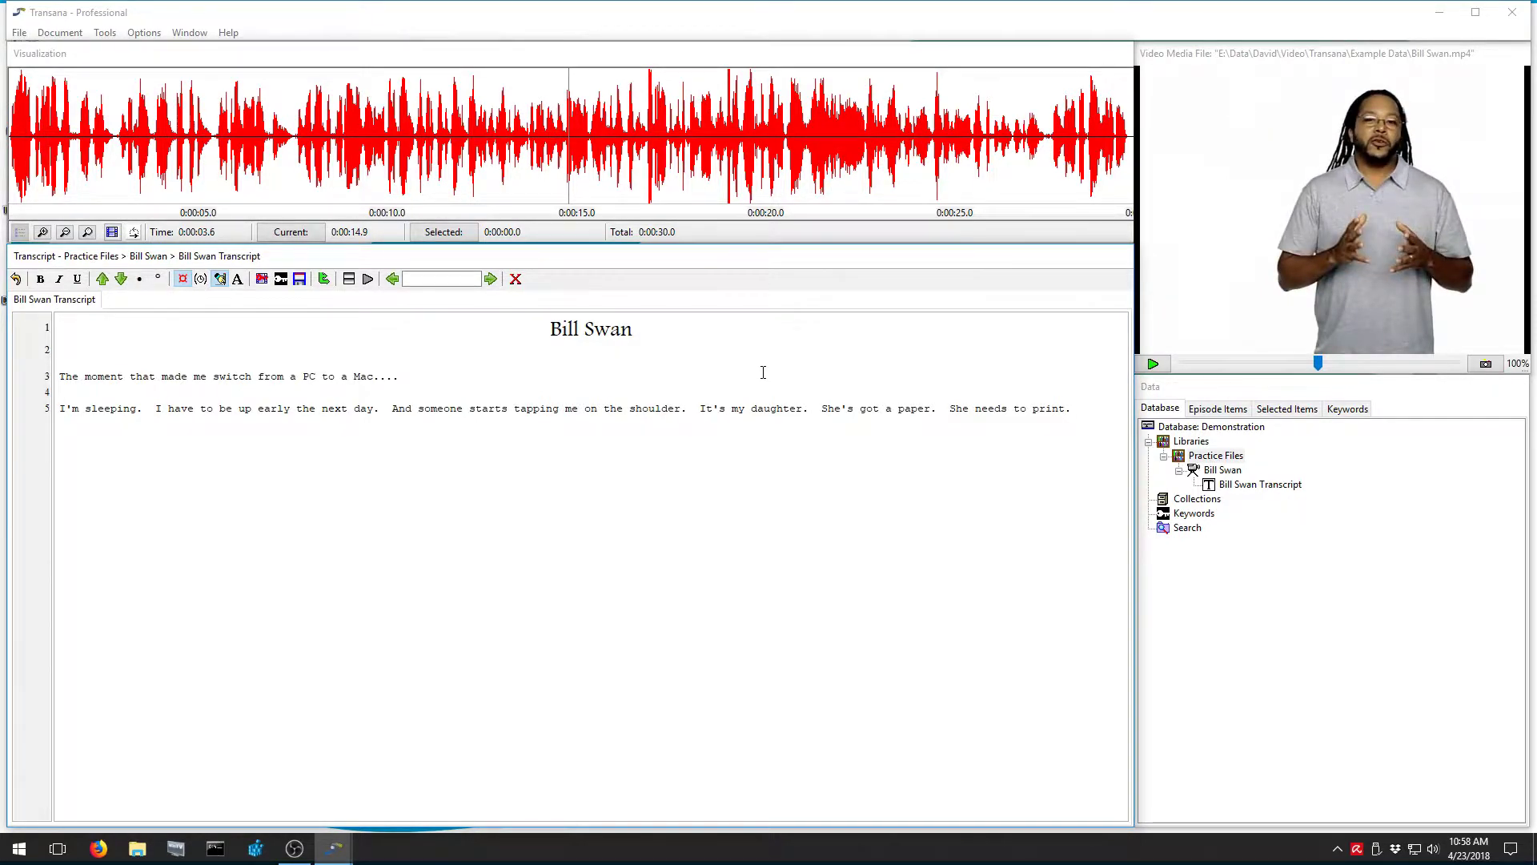
# Continue the paragraph with 'Every time she tries to print, the computer crashes.'
pyautogui.write('it')
pyautogui.write('  Every time ')
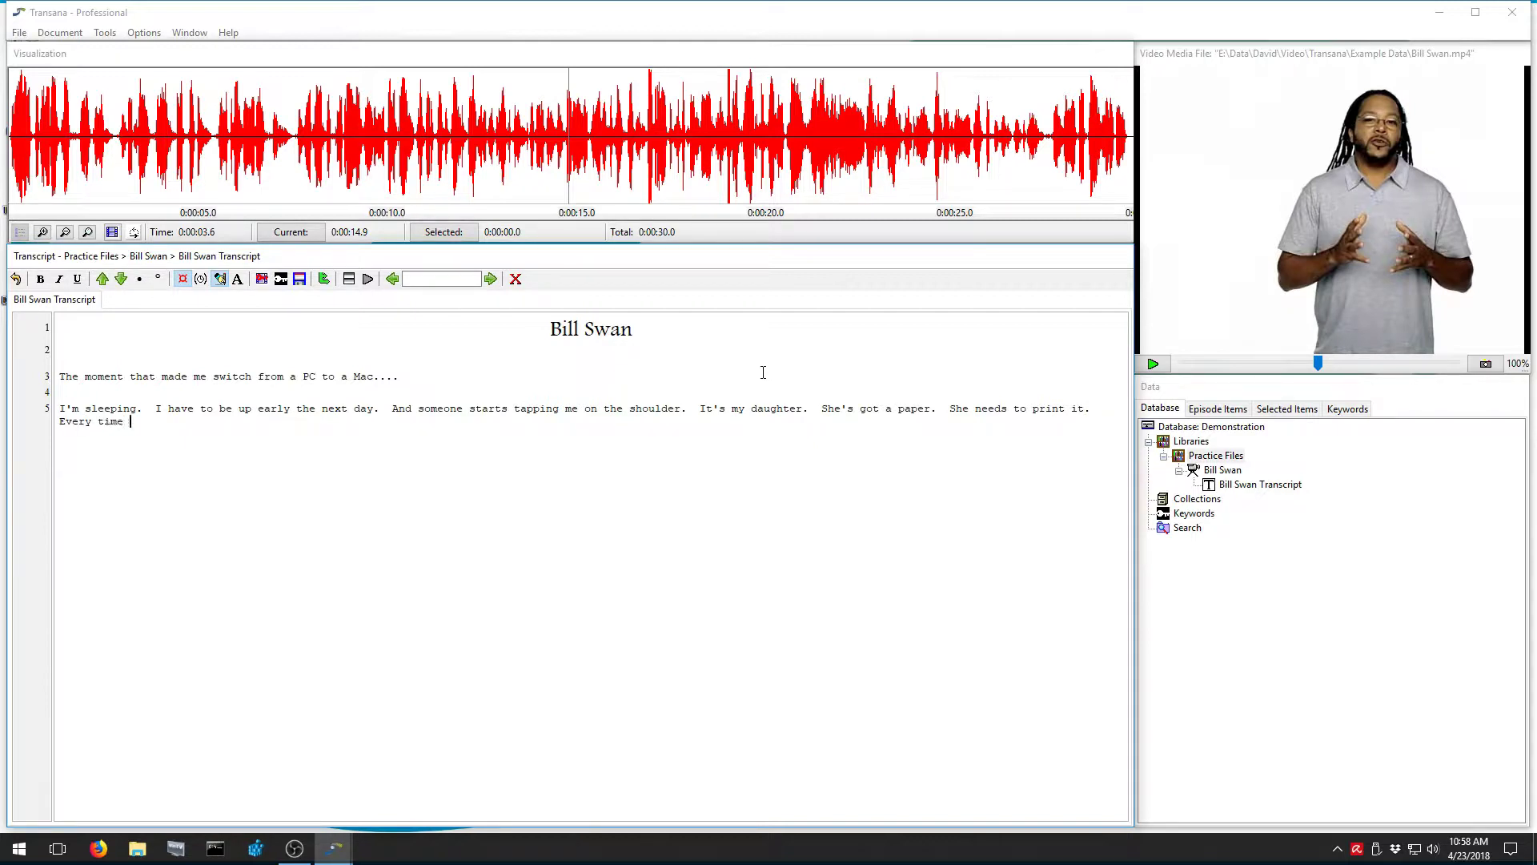
pyautogui.write('she tries to print, the computer s')
pyautogui.write('rashes.')
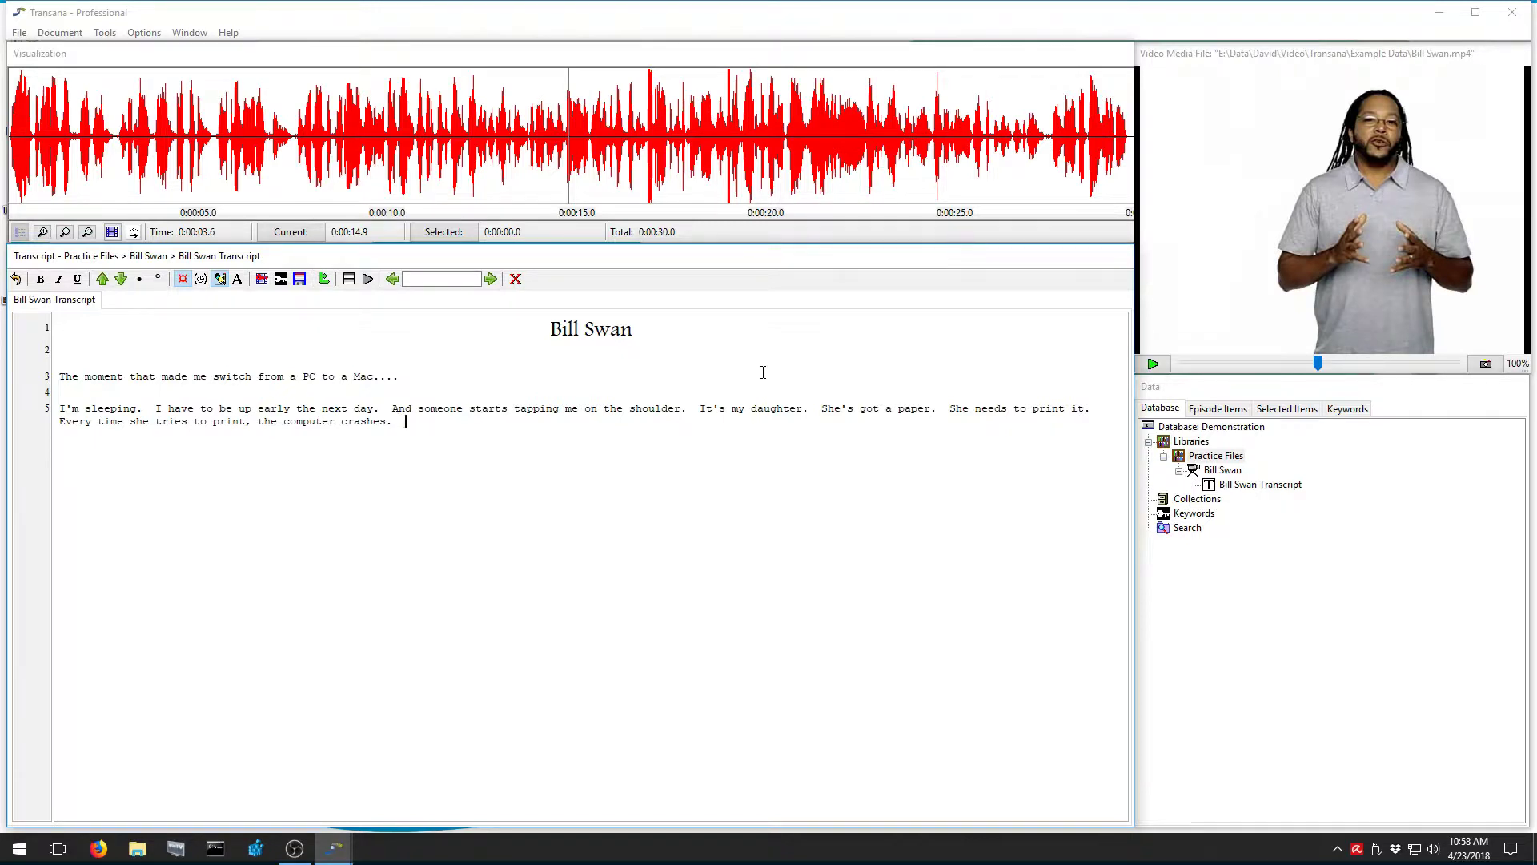
pyautogui.hotkey('ctrl', 'd')
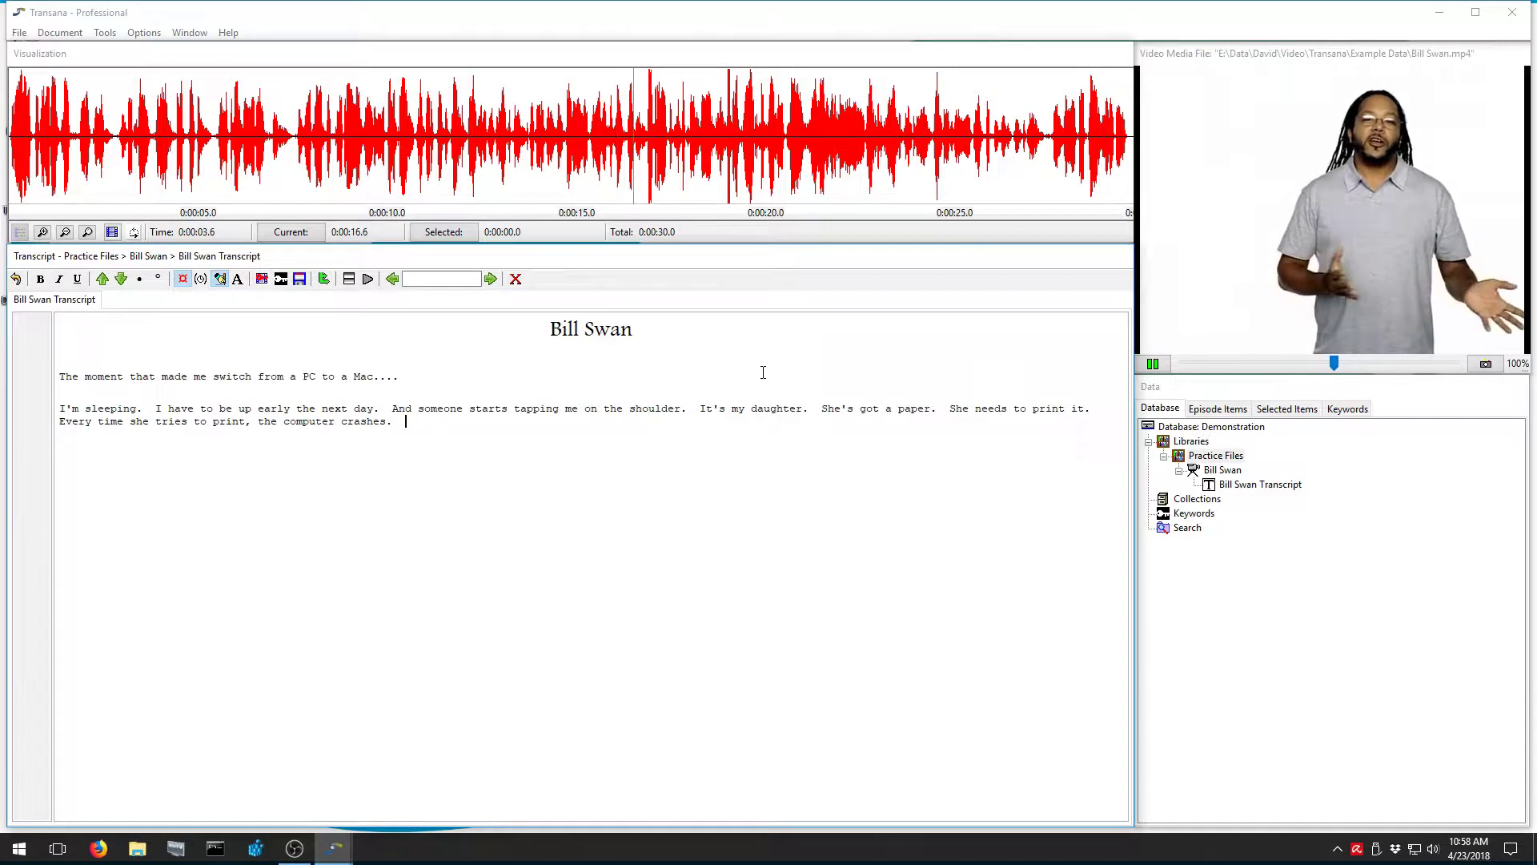
pyautogui.hotkey('ctrl', 'd')
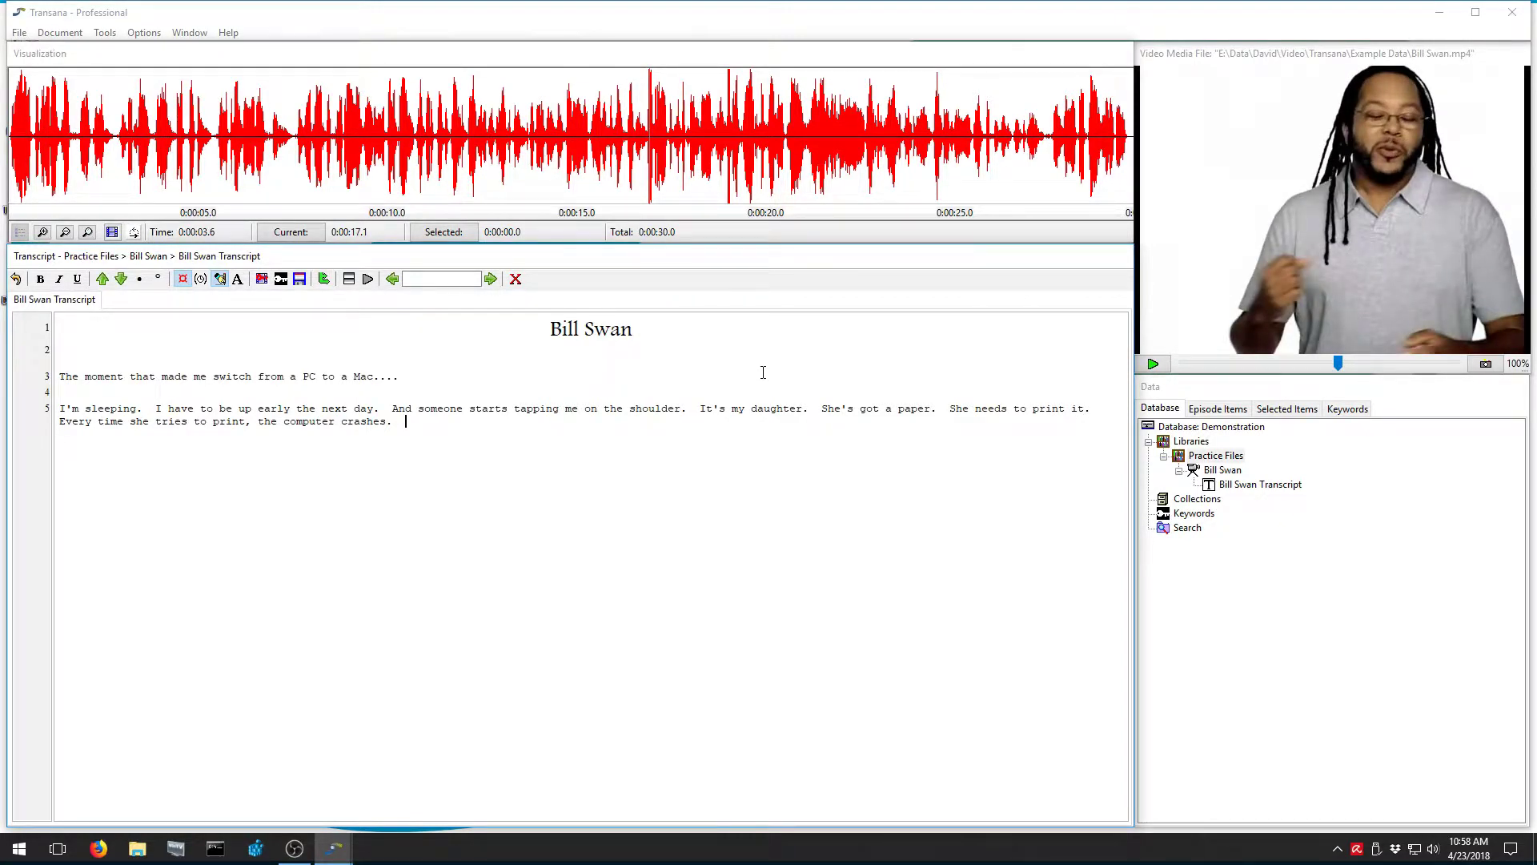
pyautogui.write('The comptuer and the')
pyautogui.press('Delete')
pyautogui.press('Right')
pyautogui.write('t')
pyautogui.press('End')
pyautogui.write('printer, they just wer')
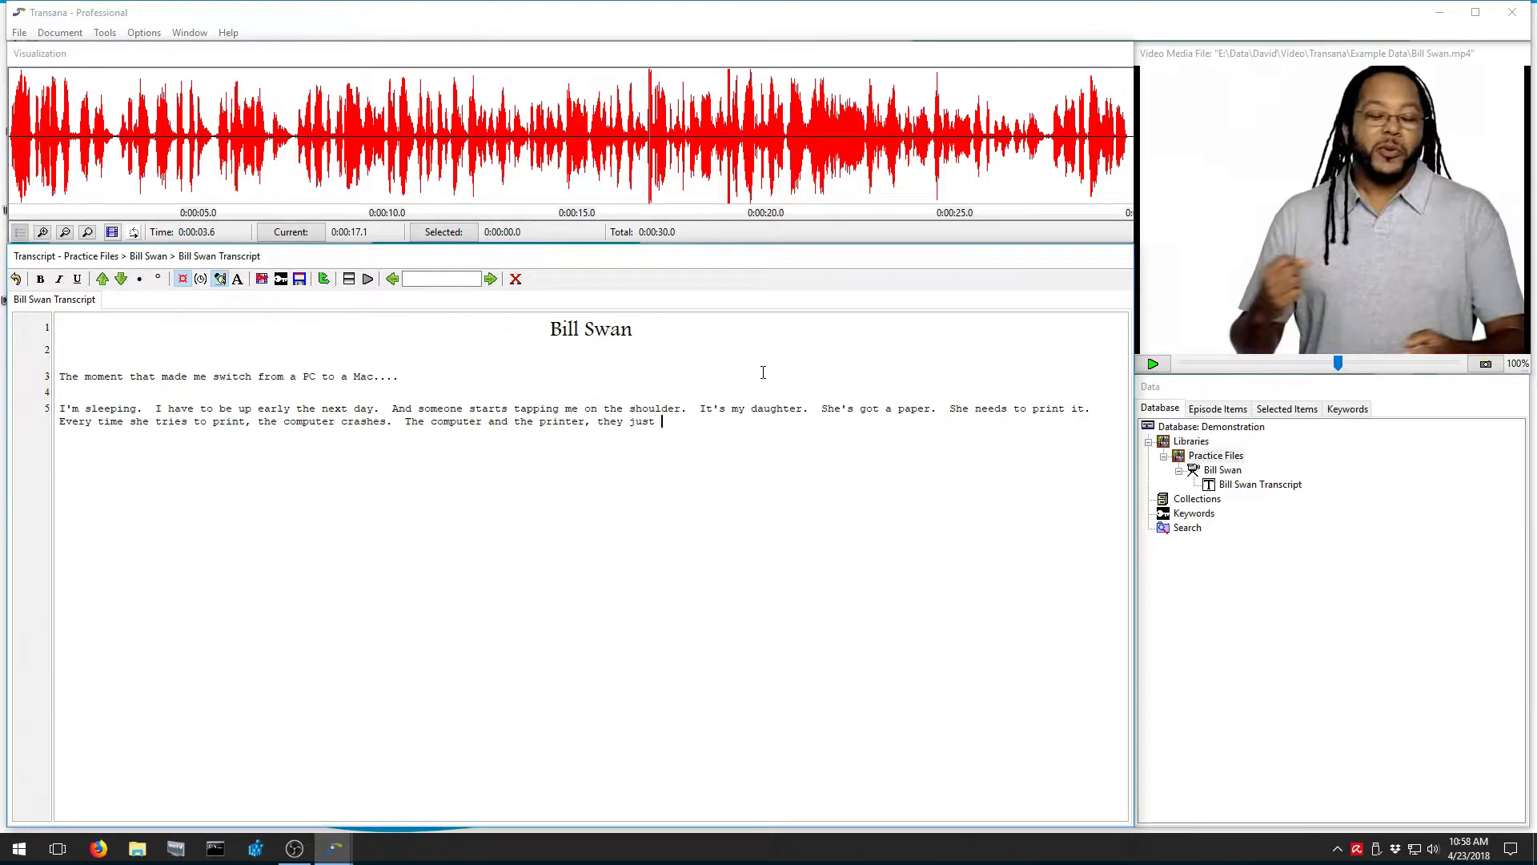
pyautogui.write("en't talking.  Opening up the co... the PC.  Digging through it.")
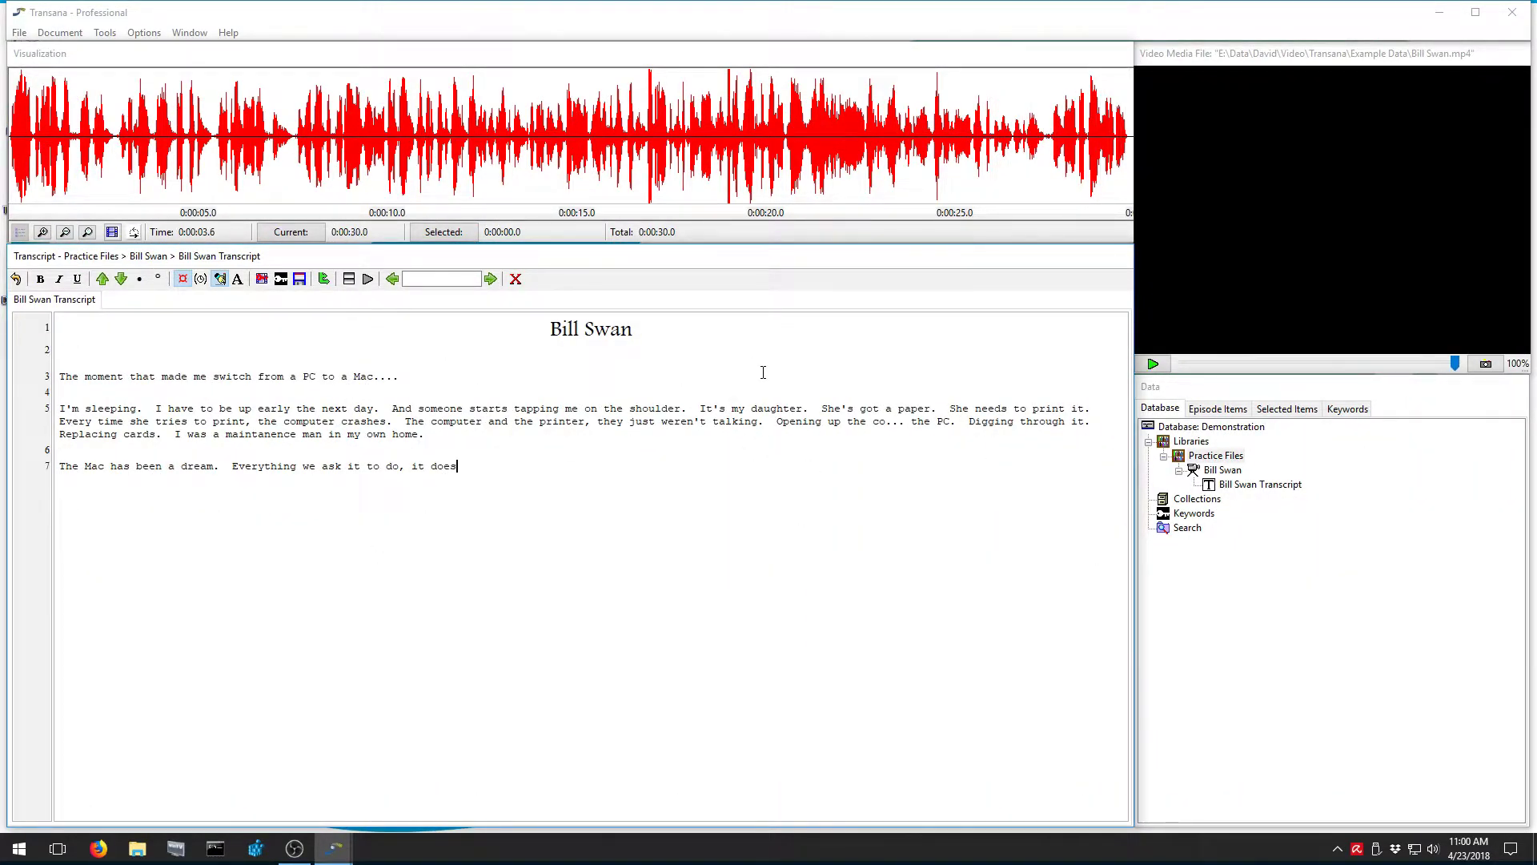
pyautogui.press('Return')
pyautogui.press('Return')
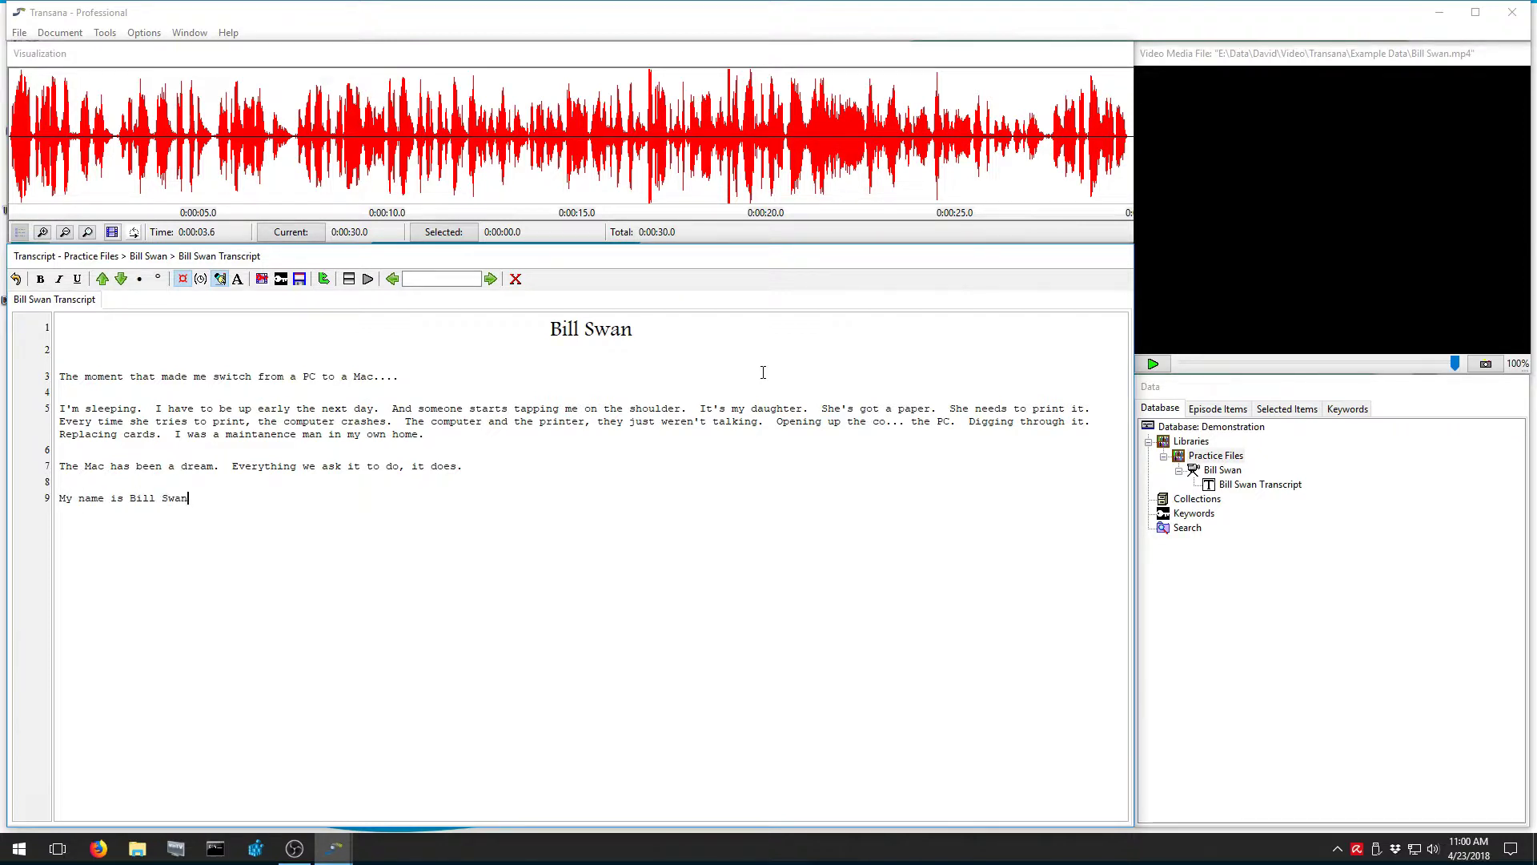
pyautogui.write("I'm a dat")
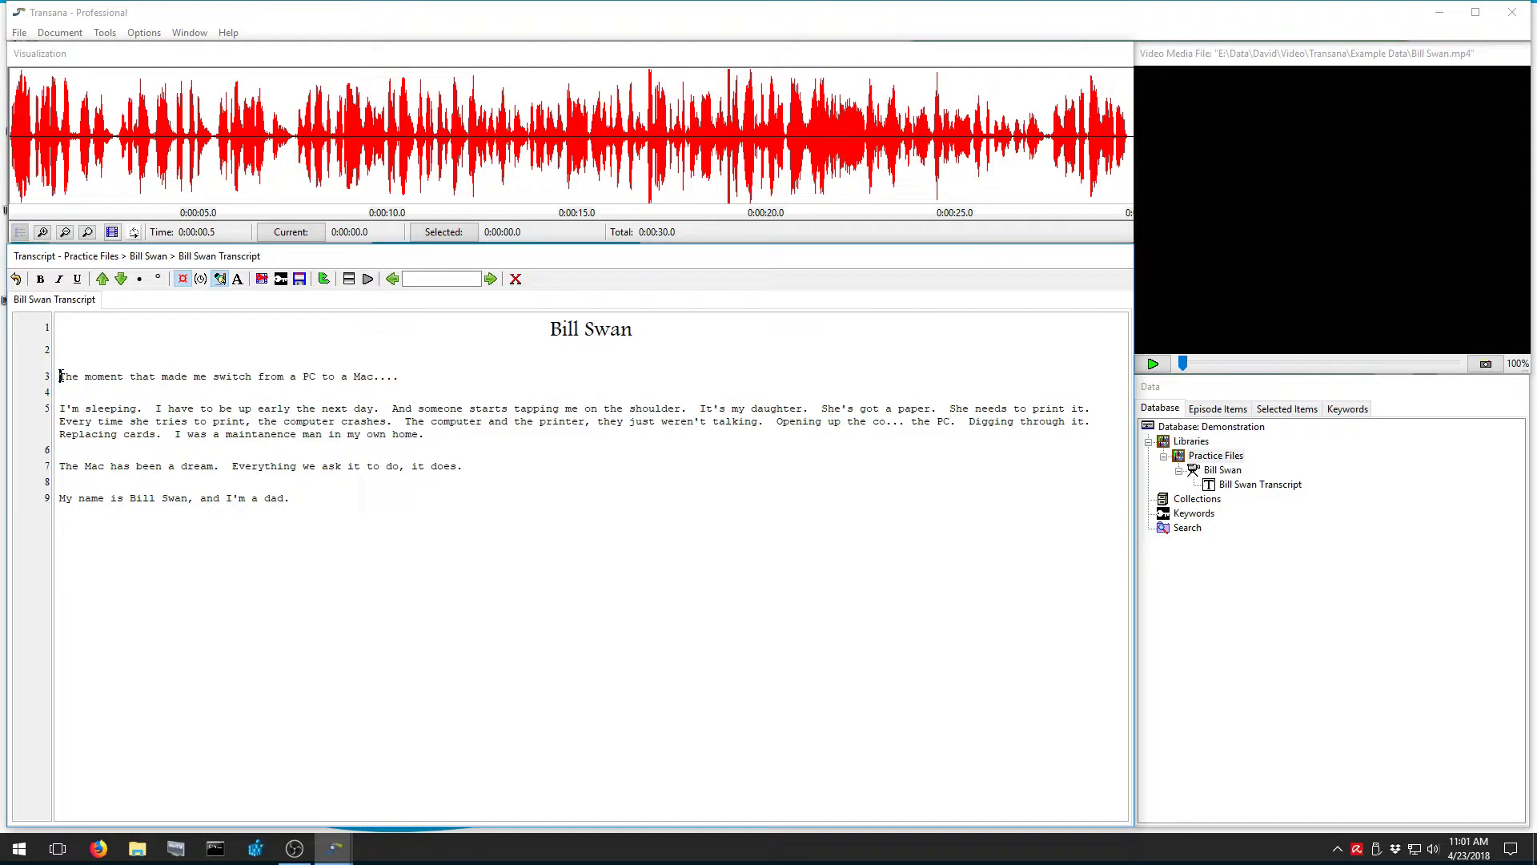
# Insert time codes before 'I'm' and after 'I'm sleeping.' in the second paragraph
pyautogui.hotkey('ctrl', 's')
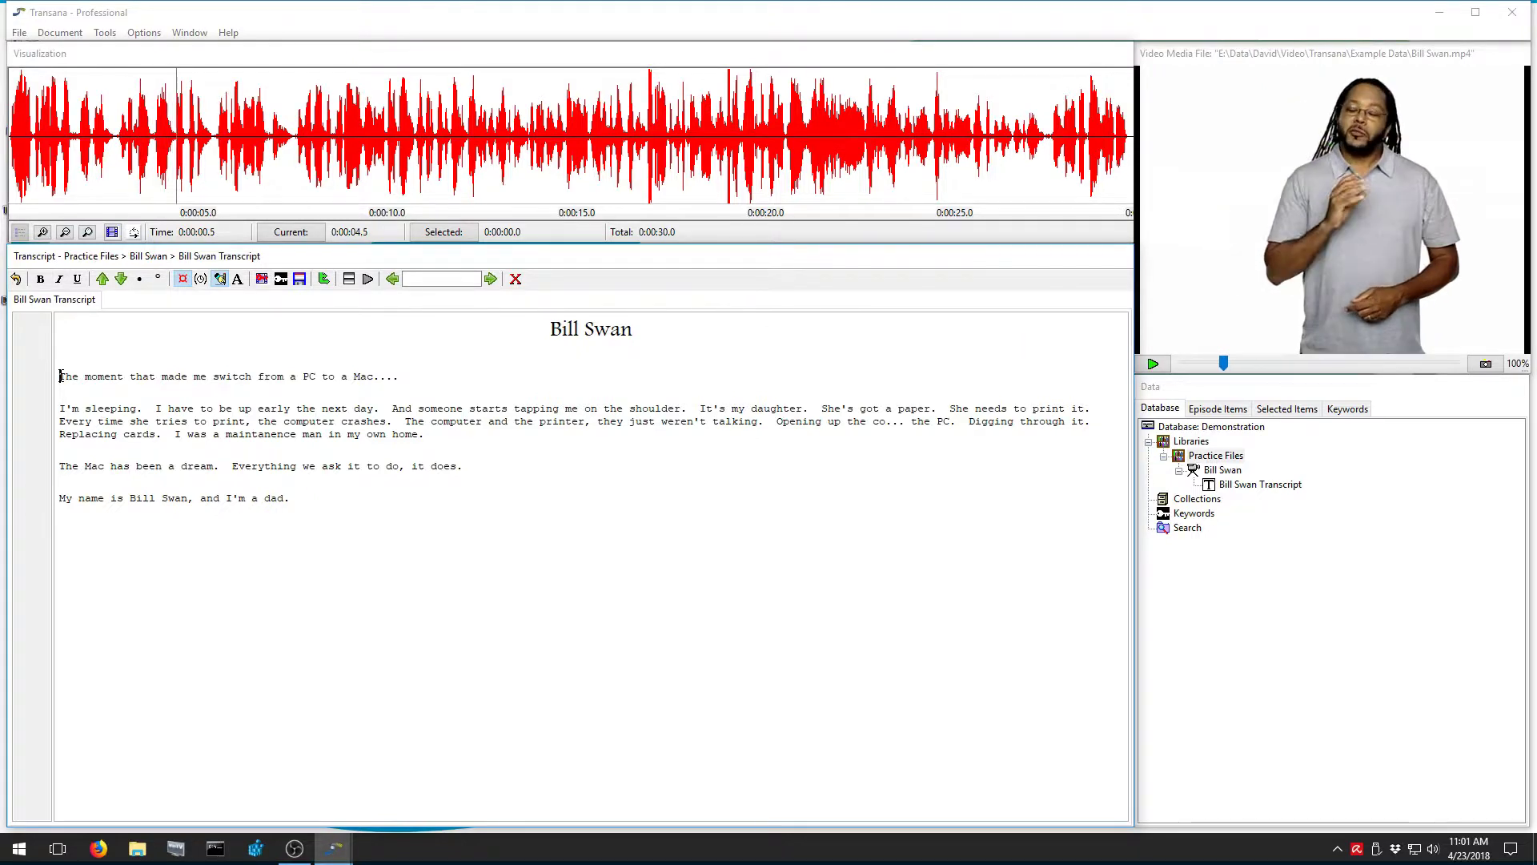
pyautogui.hotkey('ctrl', 's')
pyautogui.hotkey('ctrl', 't')
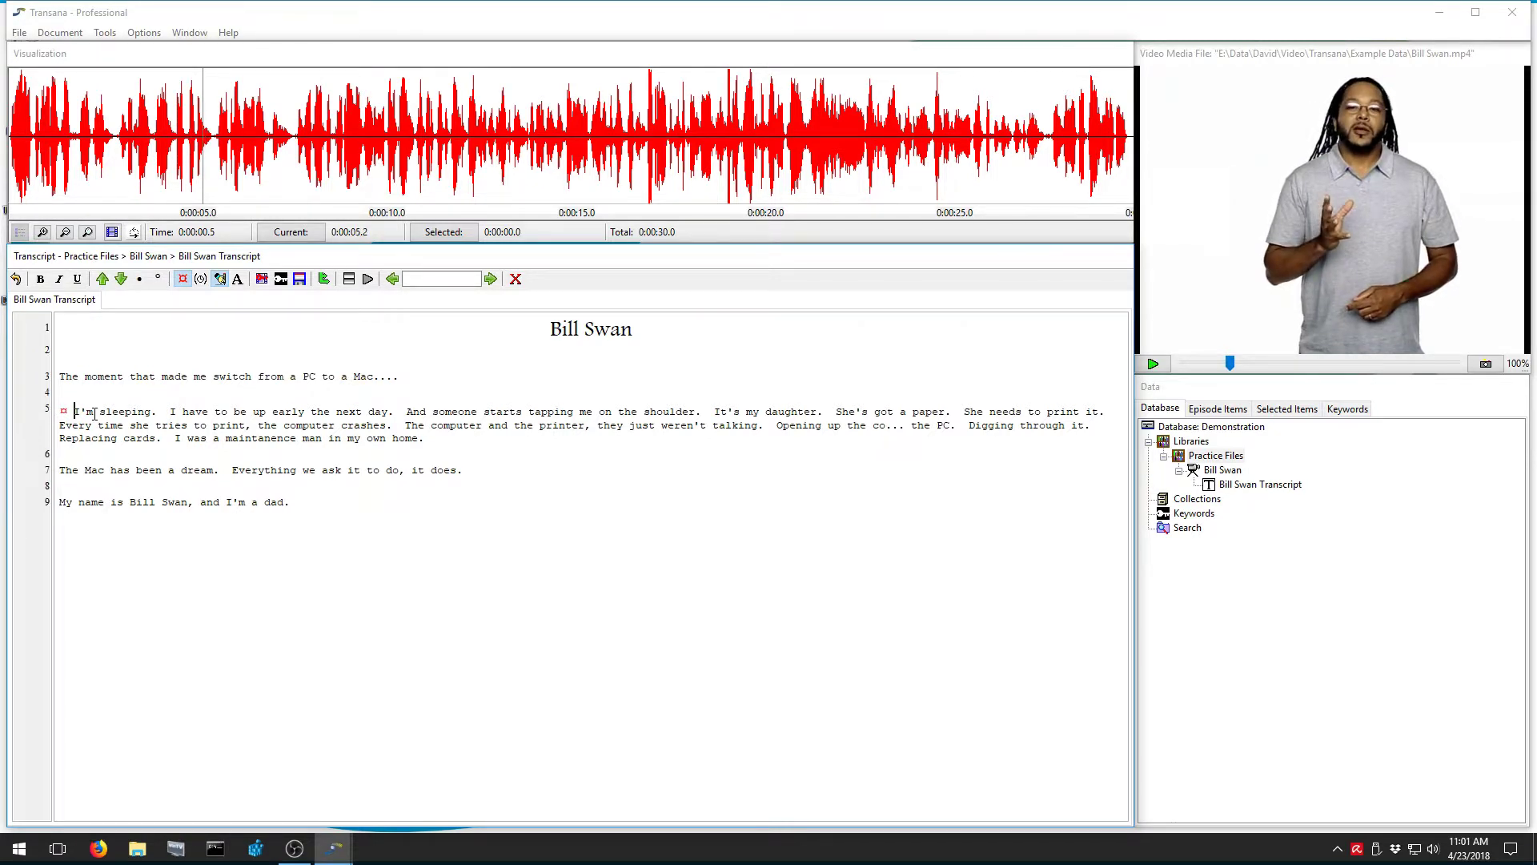
pyautogui.click(164, 410)
pyautogui.hotkey('ctrl', 't')
# Play on and insert a time code after 'I have to be up early the next day.'
pyautogui.hotkey('ctrl', 's')
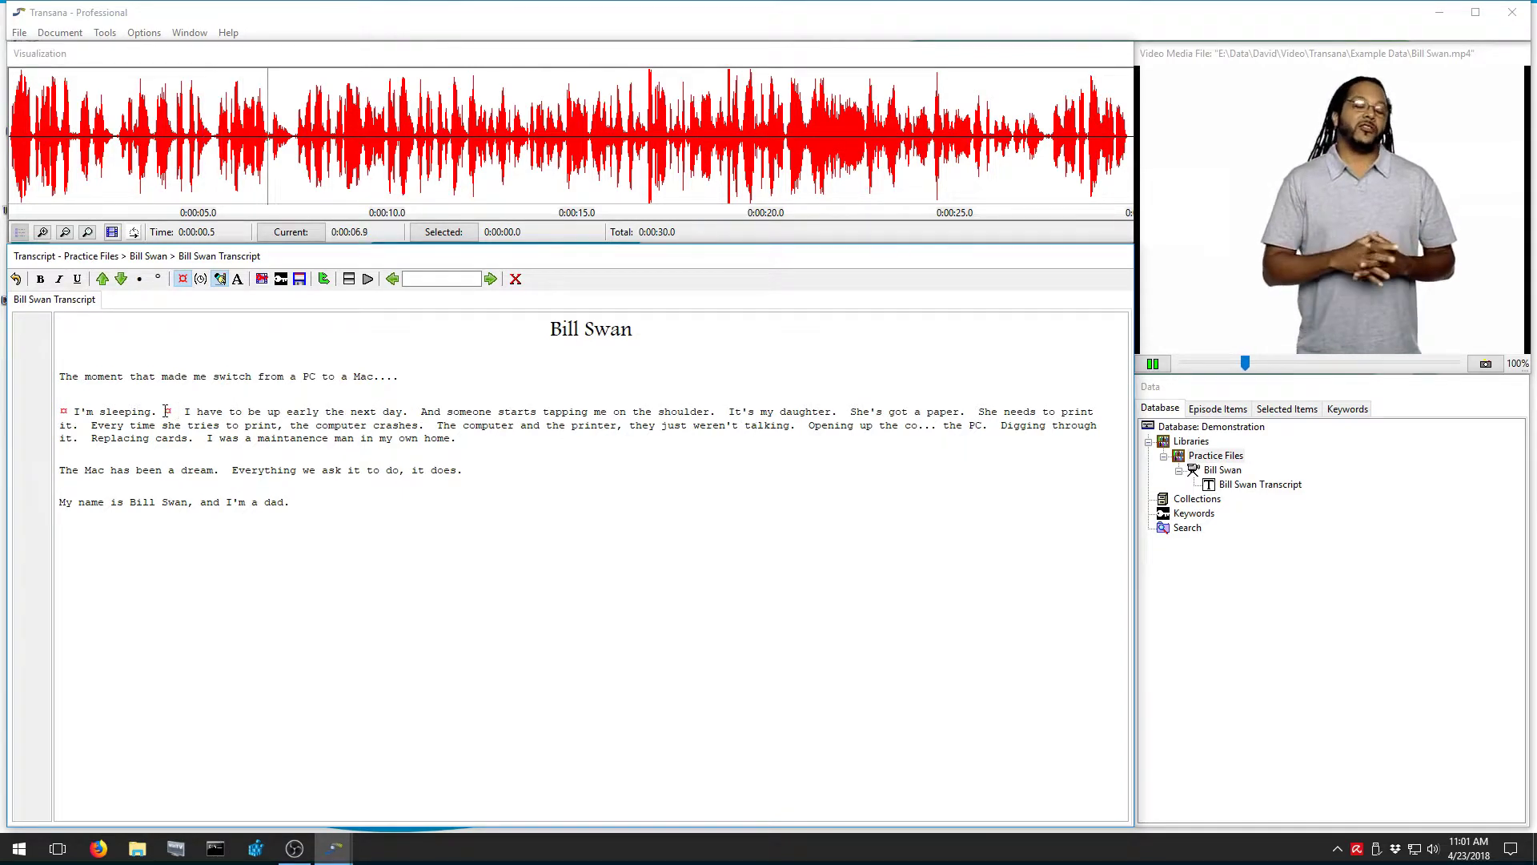
pyautogui.hotkey('ctrl', 's')
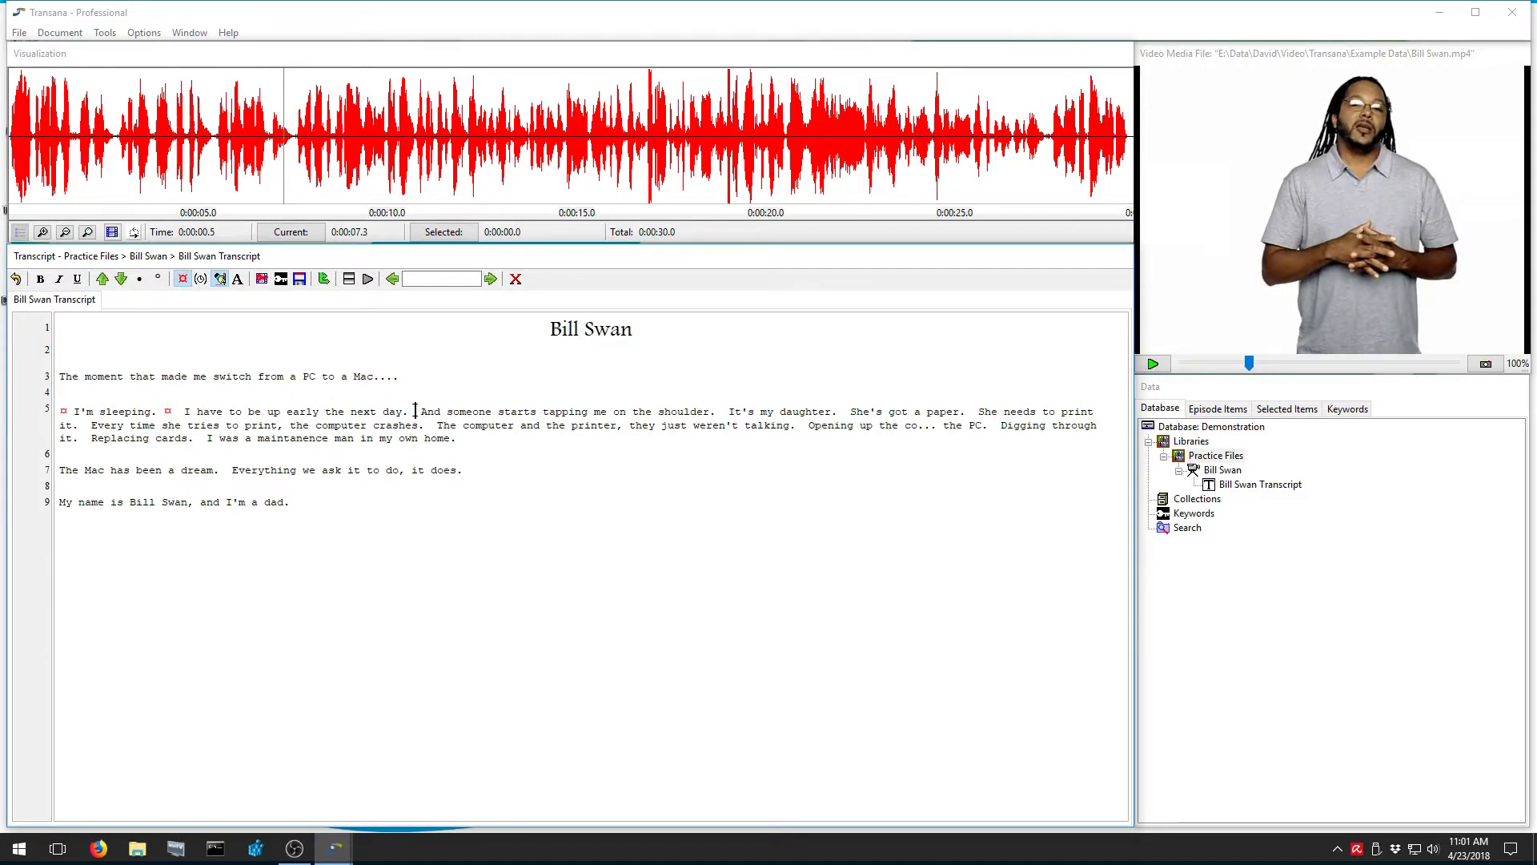
pyautogui.click(415, 411)
pyautogui.hotkey('ctrl', 't')
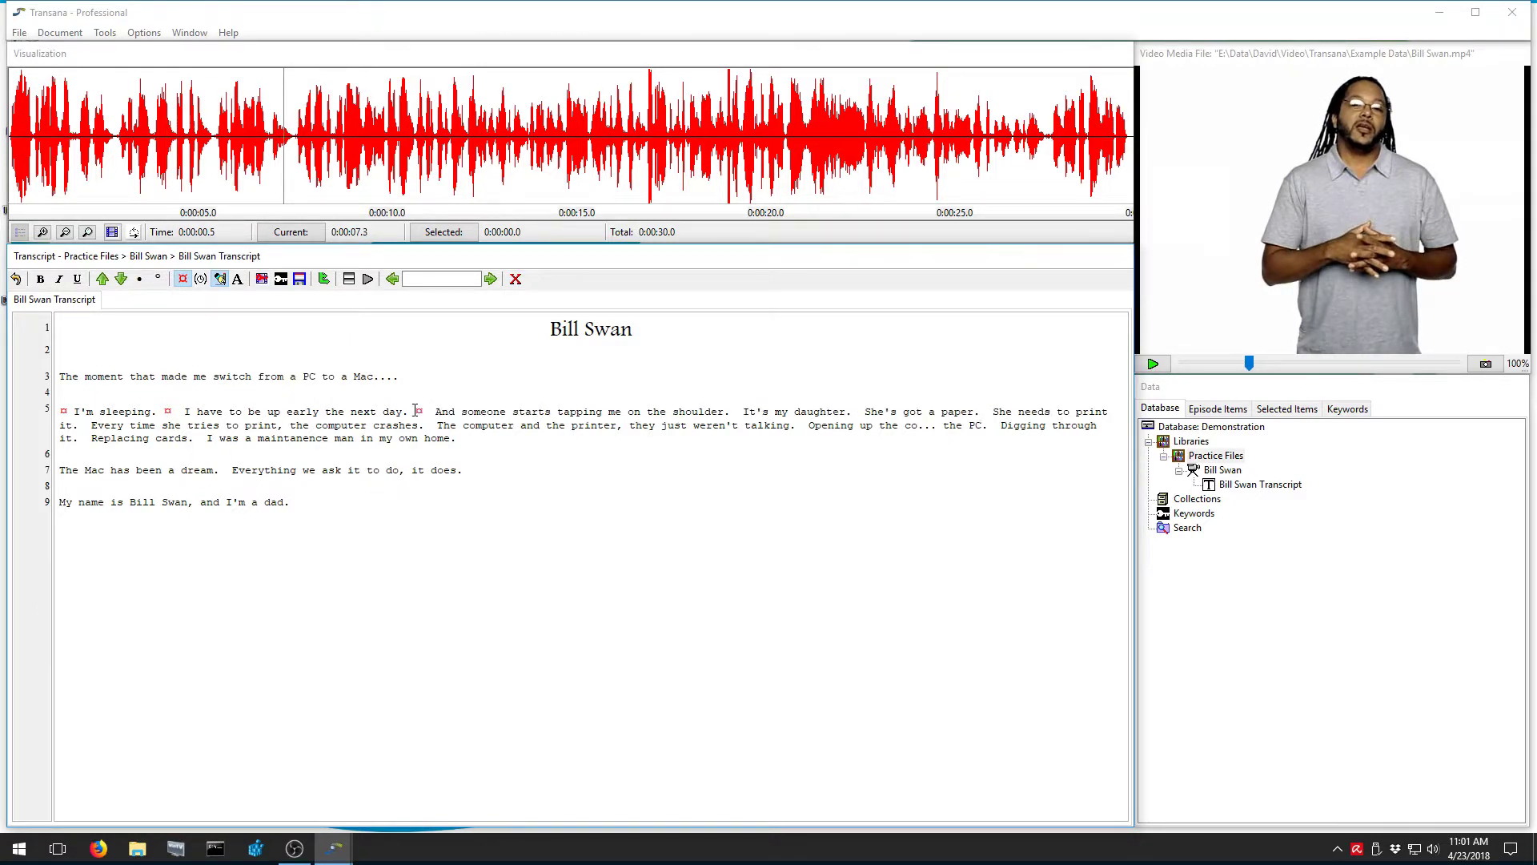
pyautogui.hotkey('ctrl', 's')
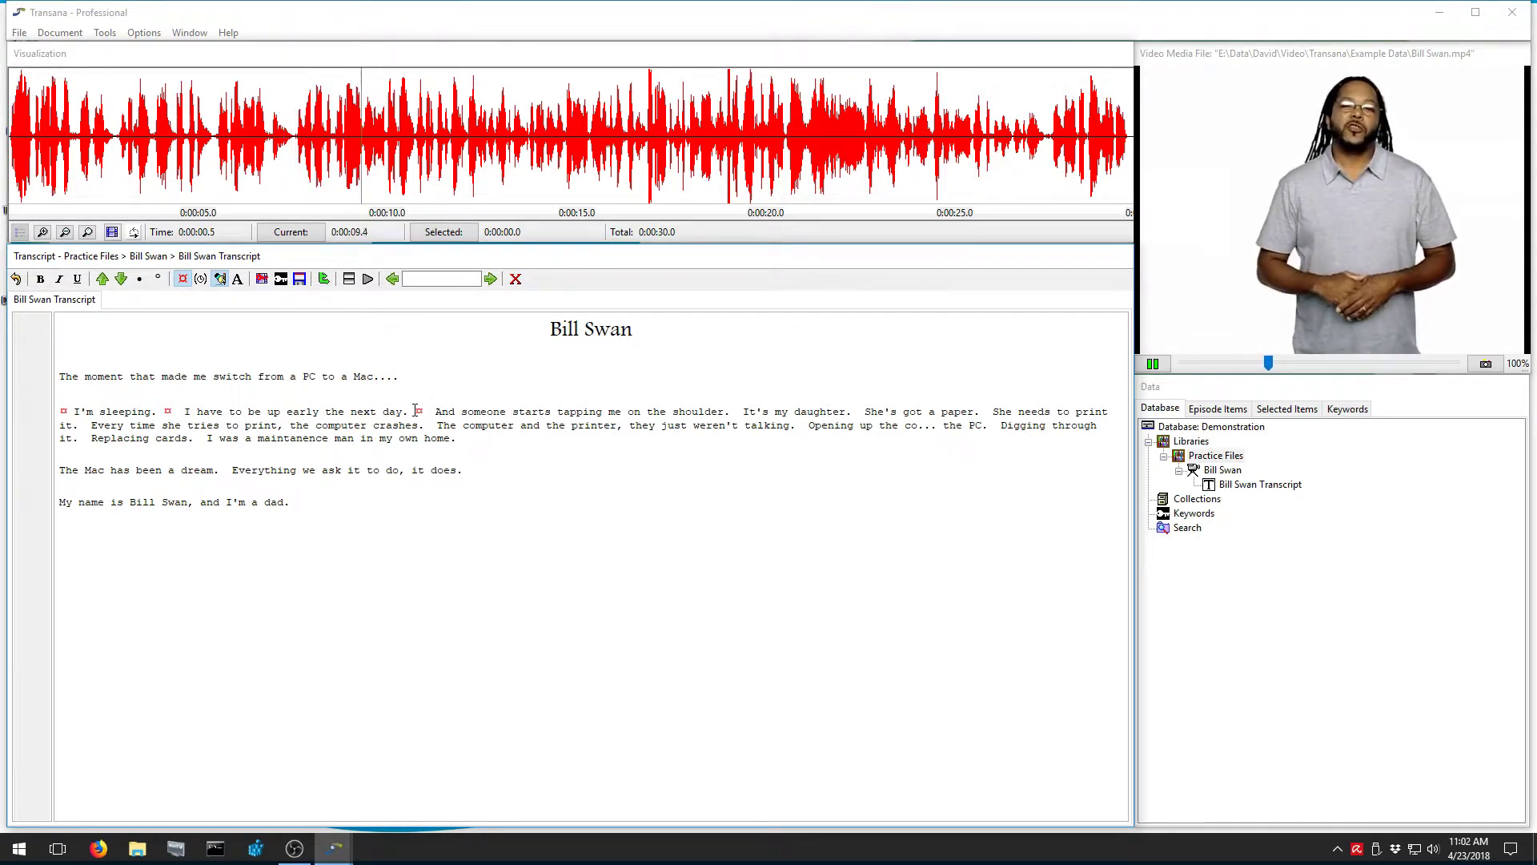
pyautogui.hotkey('ctrl', 's')
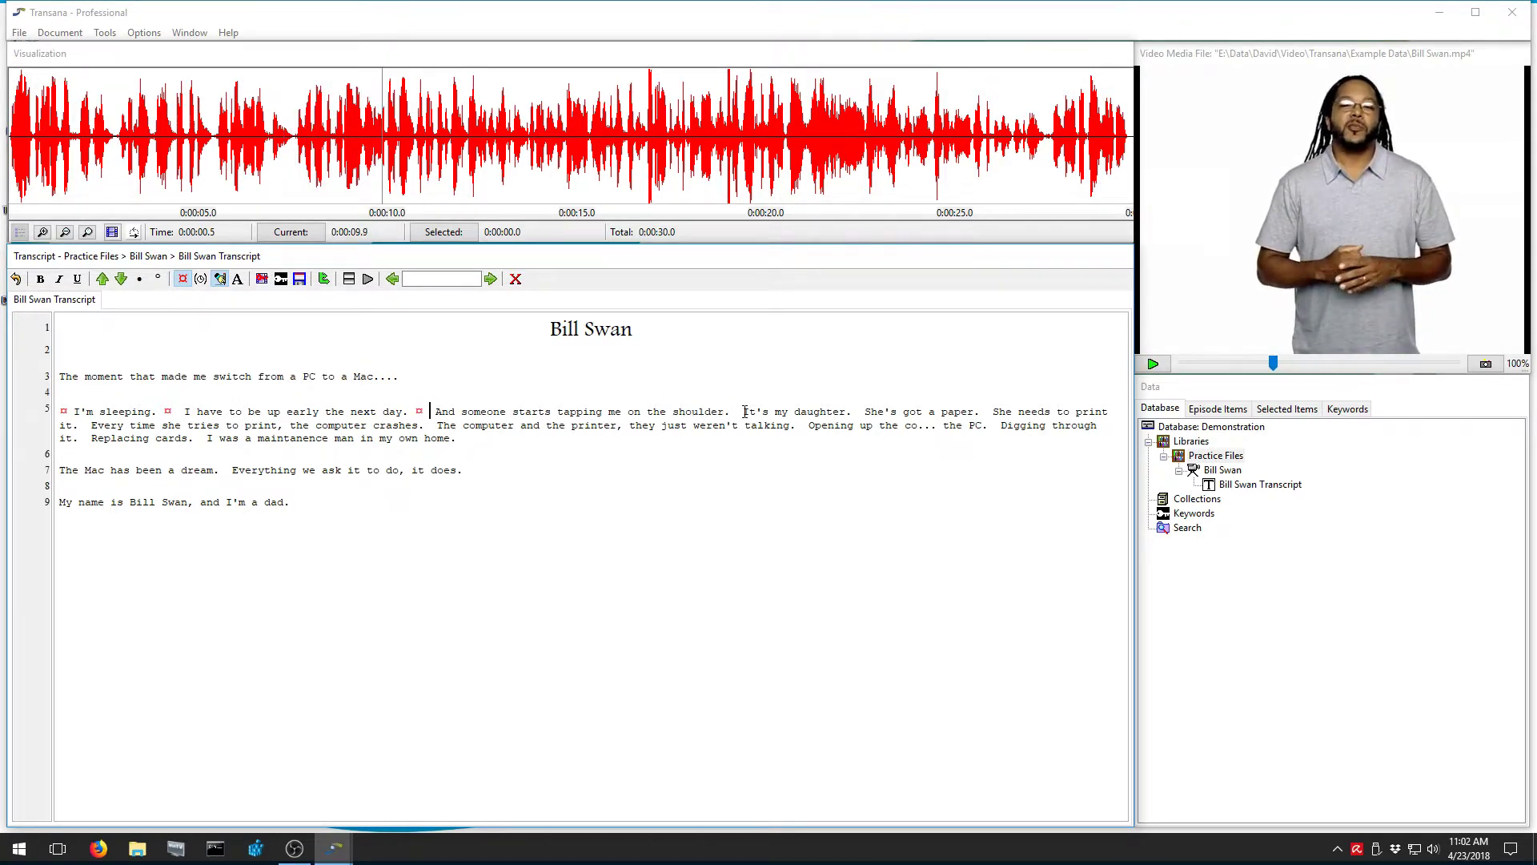
pyautogui.click(737, 412)
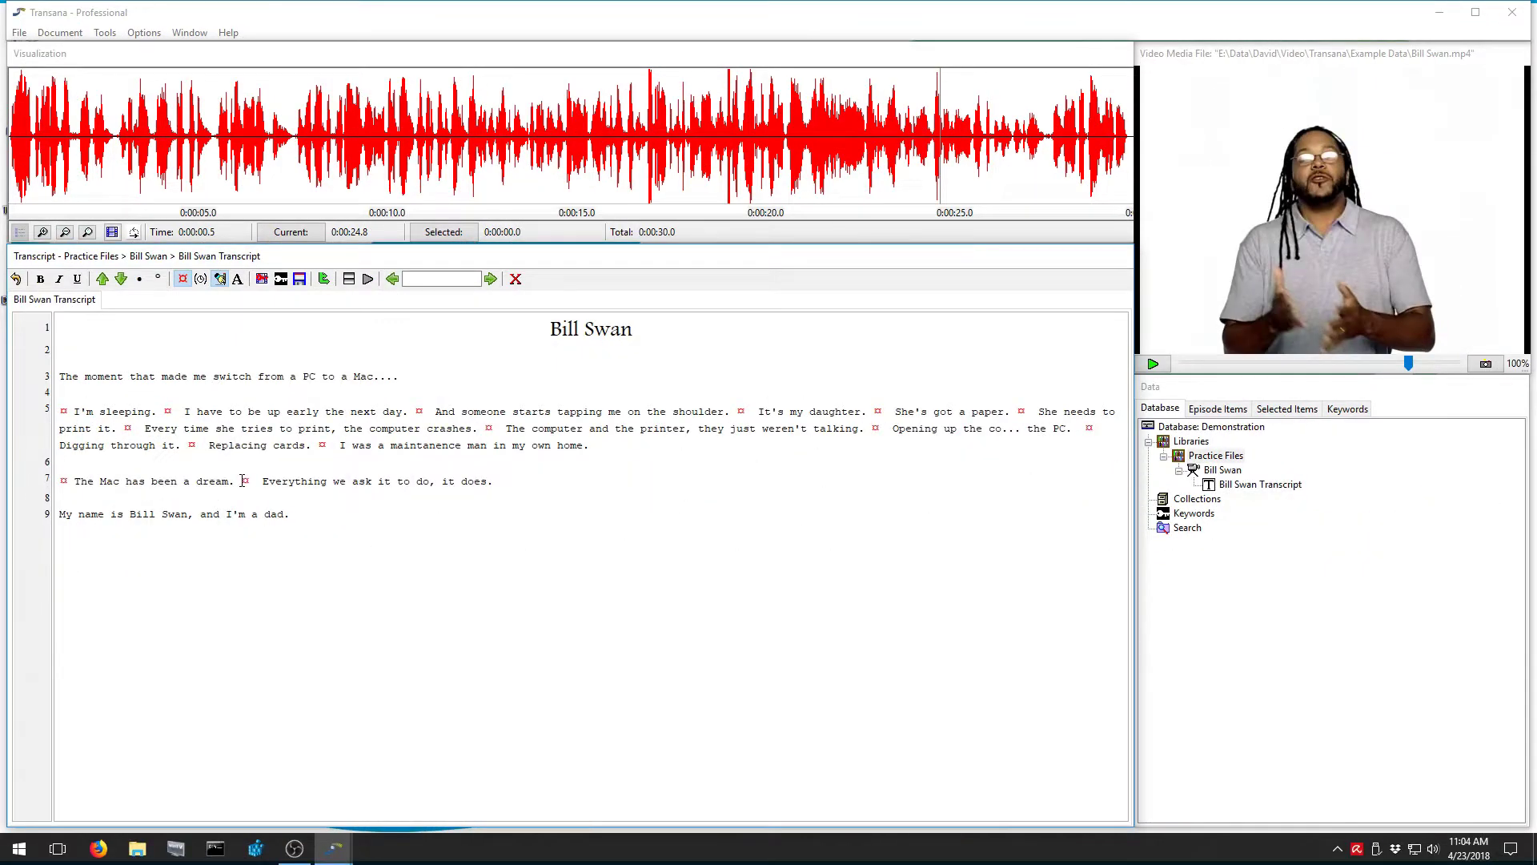
pyautogui.hotkey('ctrl', 's')
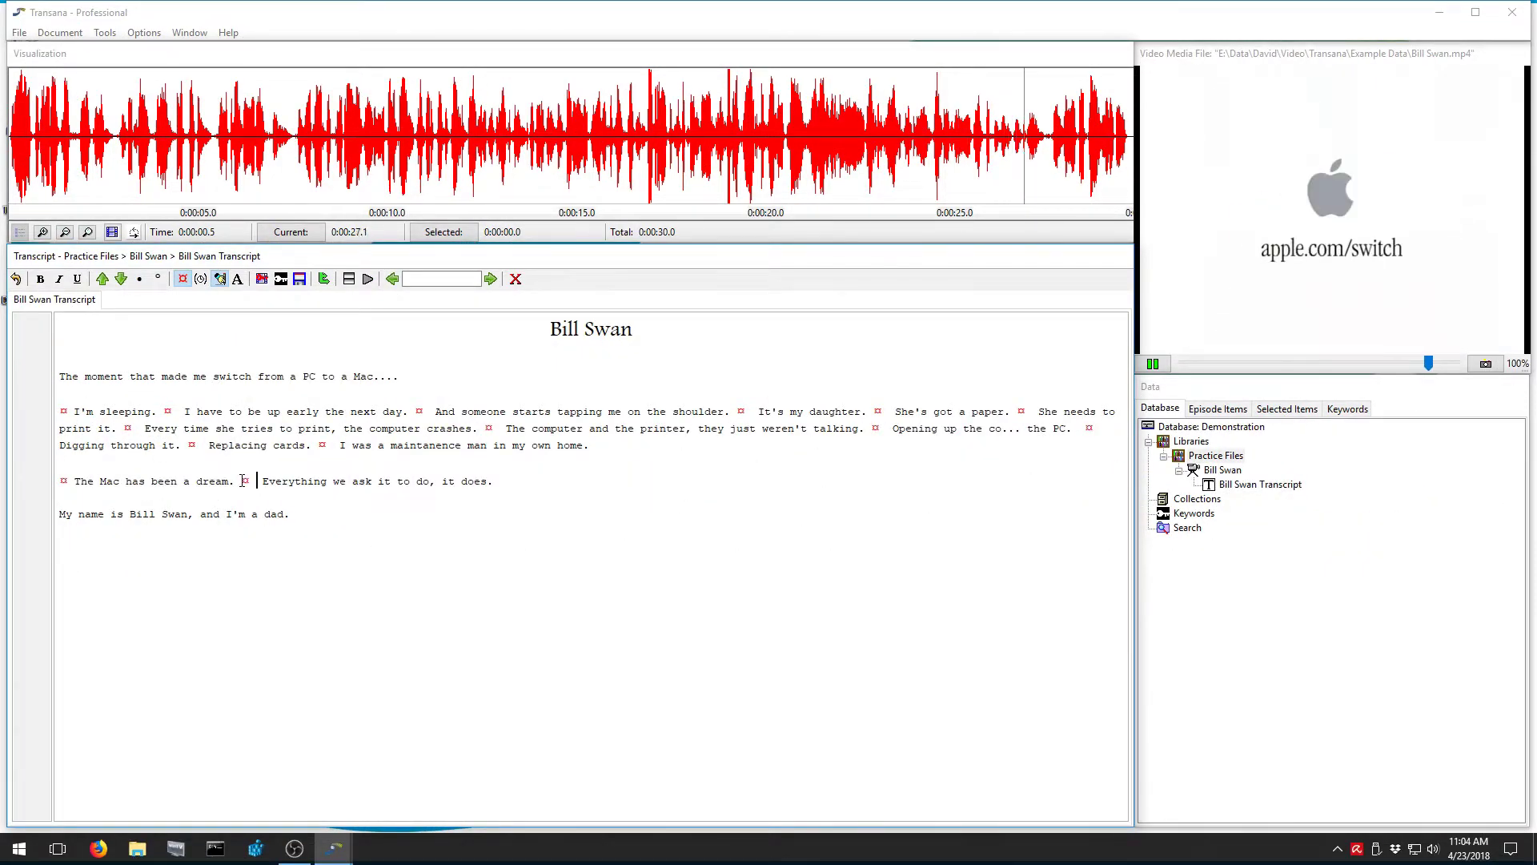
pyautogui.hotkey('ctrl', 's')
pyautogui.click(61, 514)
pyautogui.hotkey('ctrl', 't')
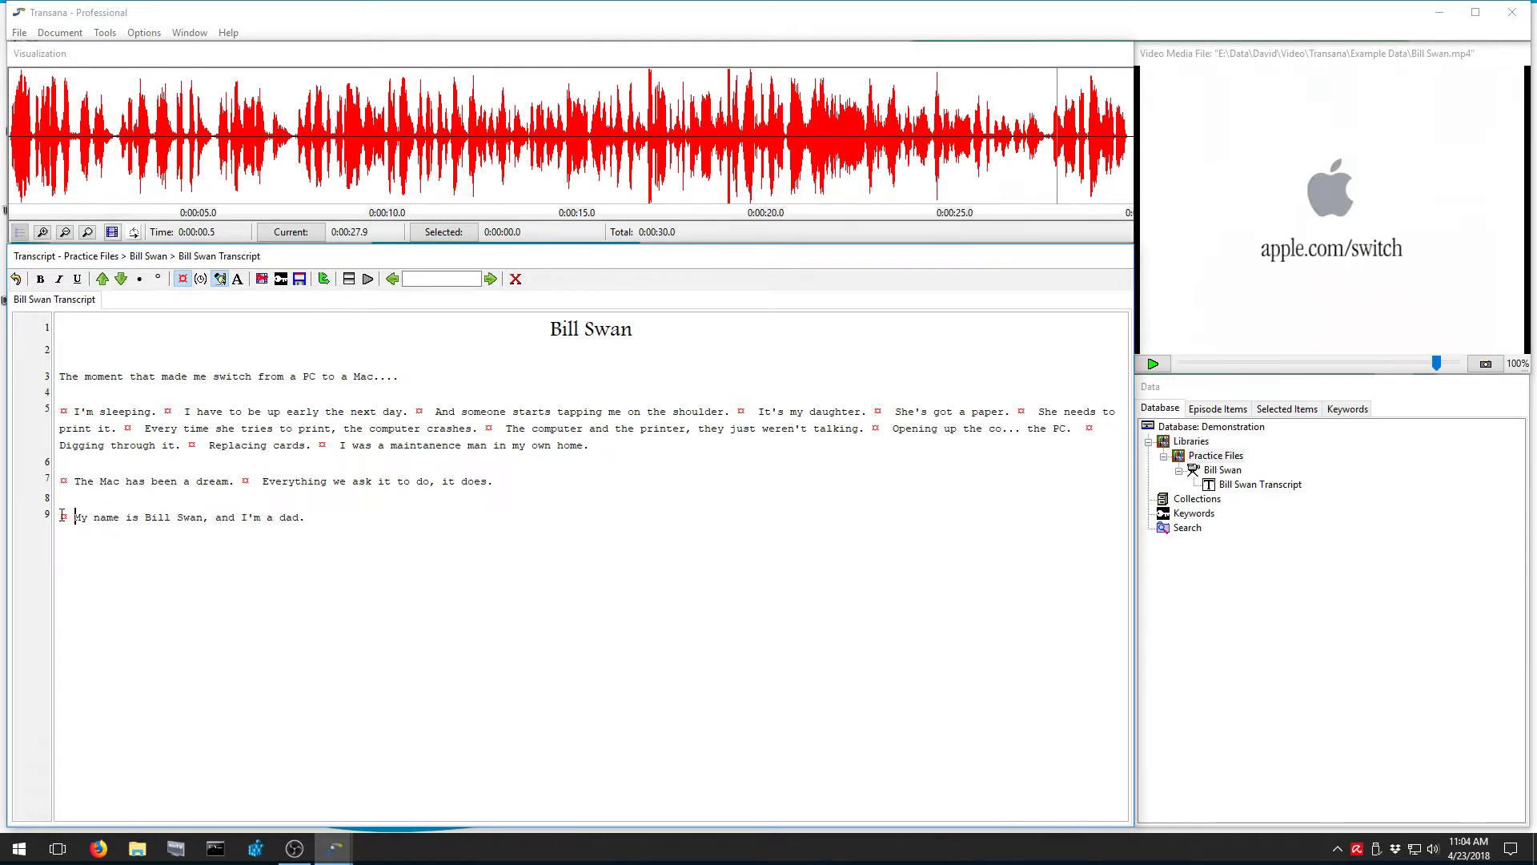
pyautogui.hotkey('ctrl', 's')
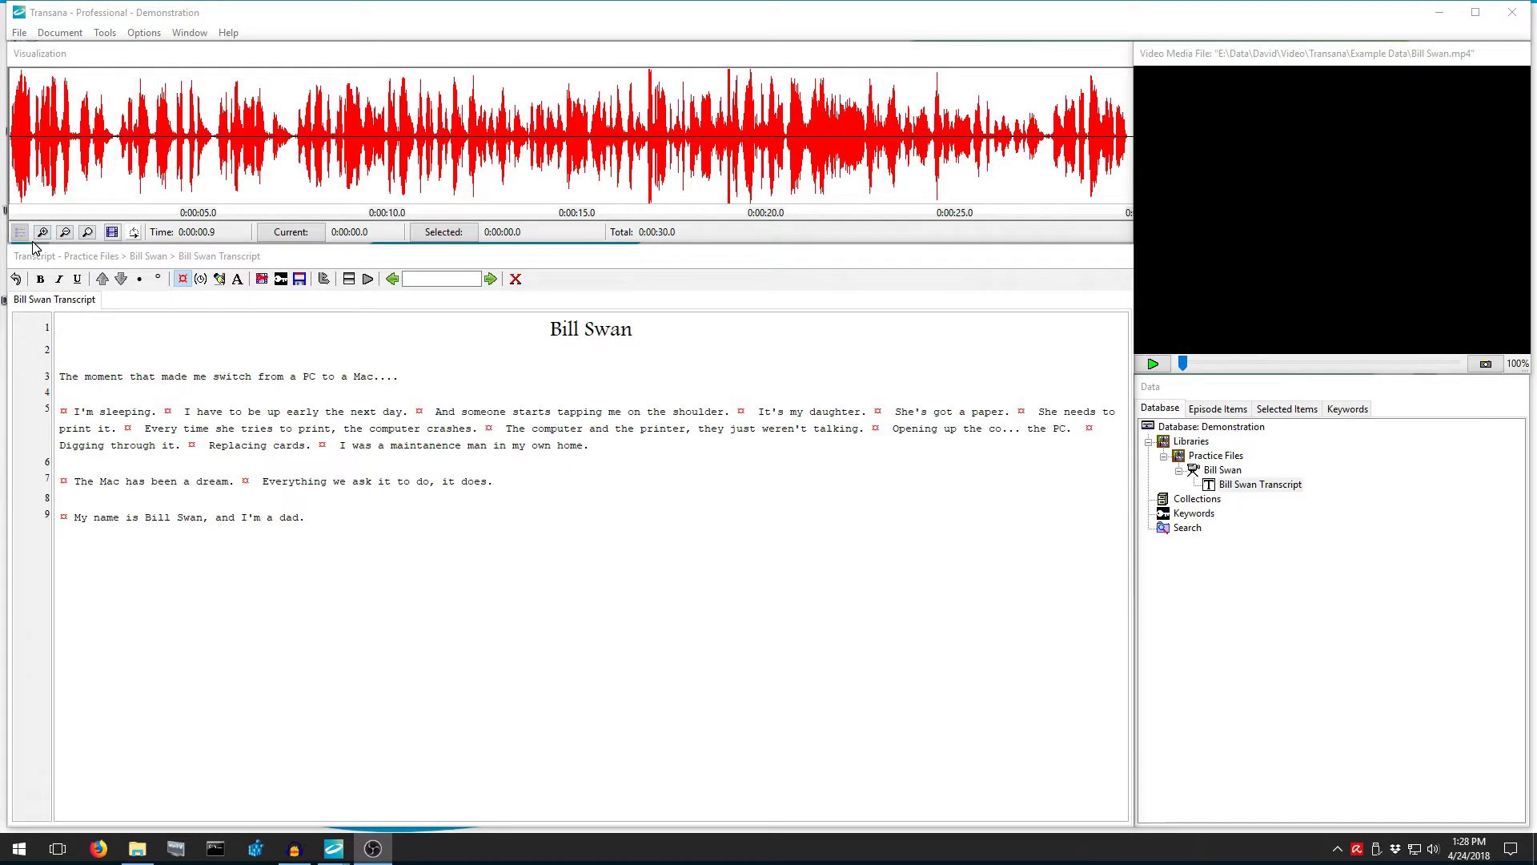
# Play from the waveform's start with synced highlighting, pausing at 'The computer and the printer' sentence
pyautogui.click(9, 188)
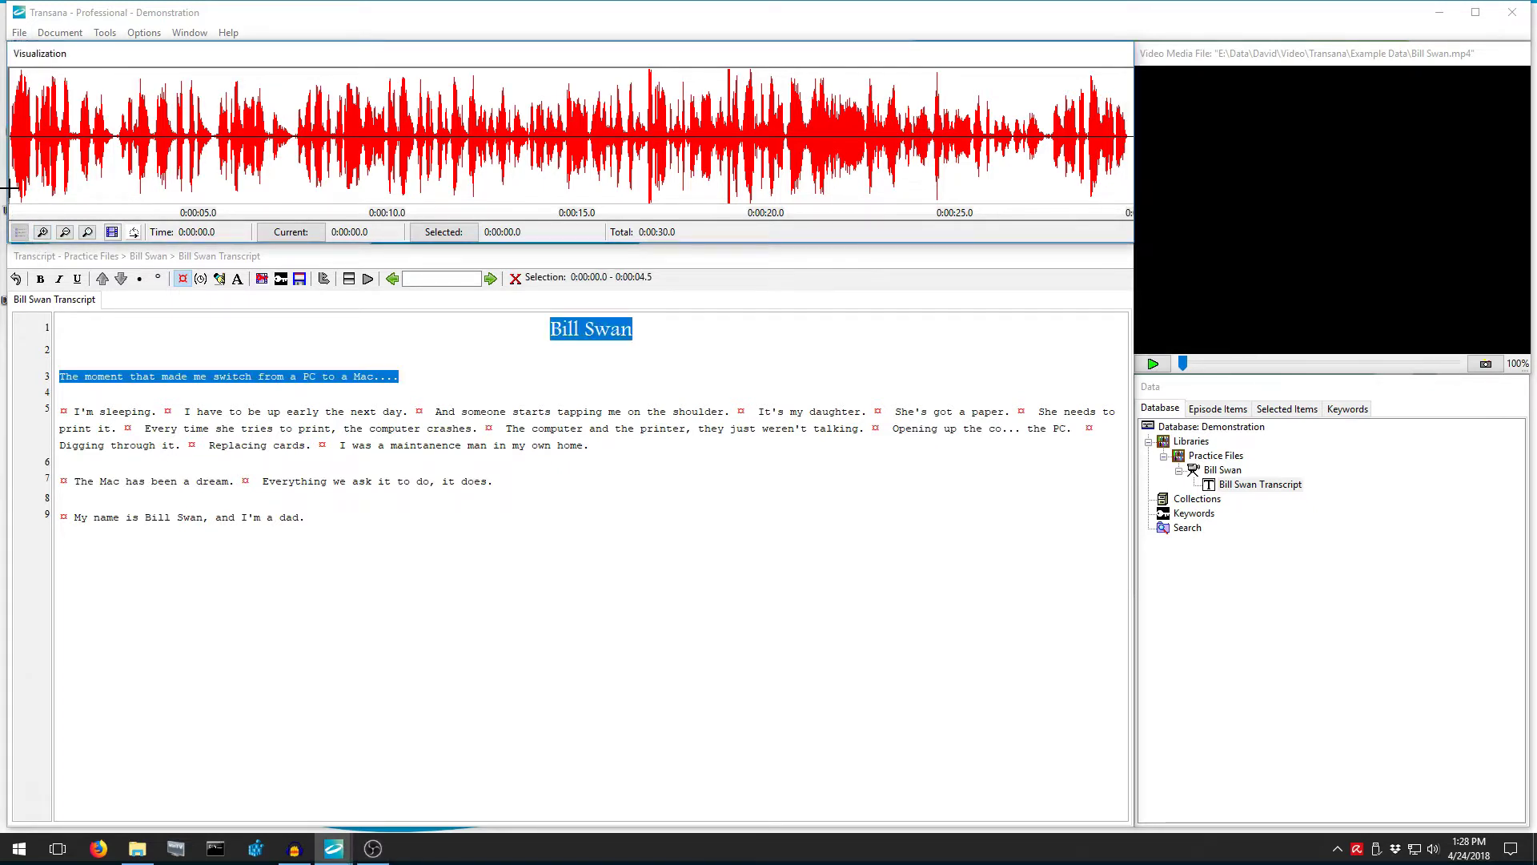
pyautogui.click(1153, 364)
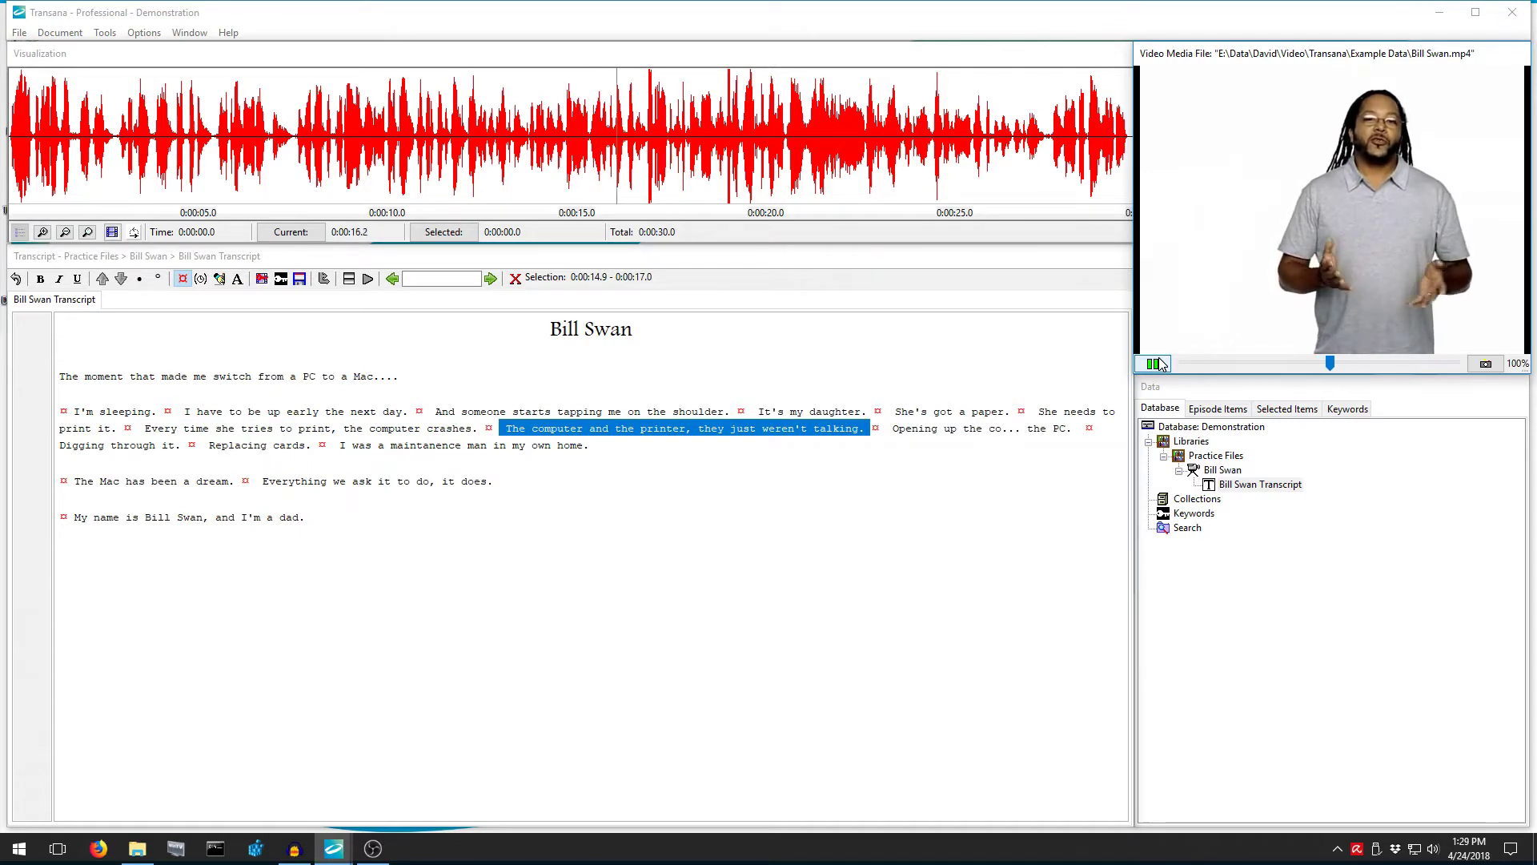
pyautogui.click(1153, 364)
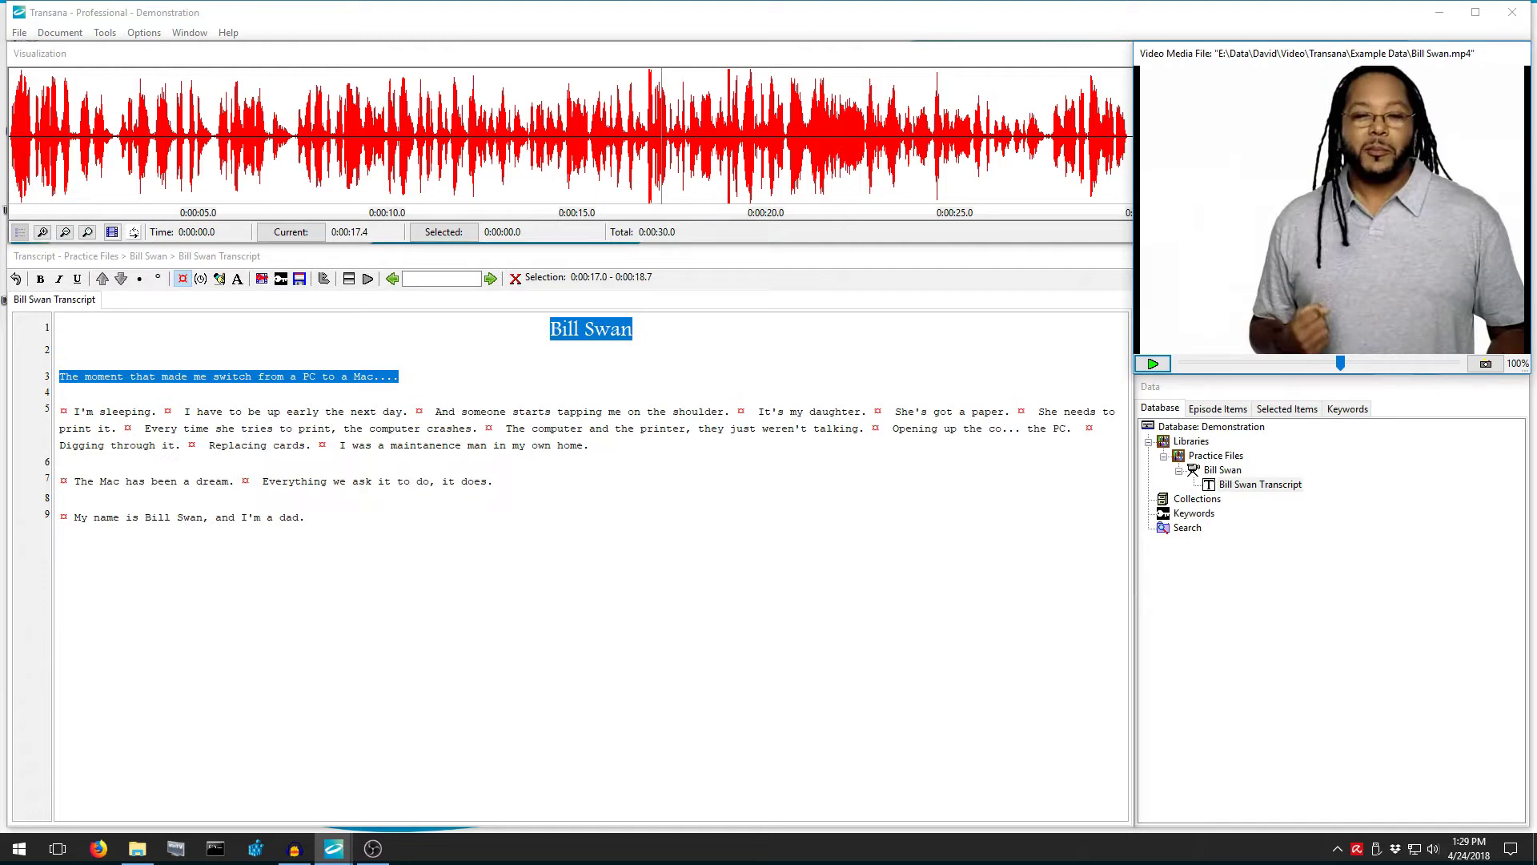
# Play the clips for 'The Mac has been a dream.' and 'Every time she tries to print…'
pyautogui.hotkey('alt', 'Tab')
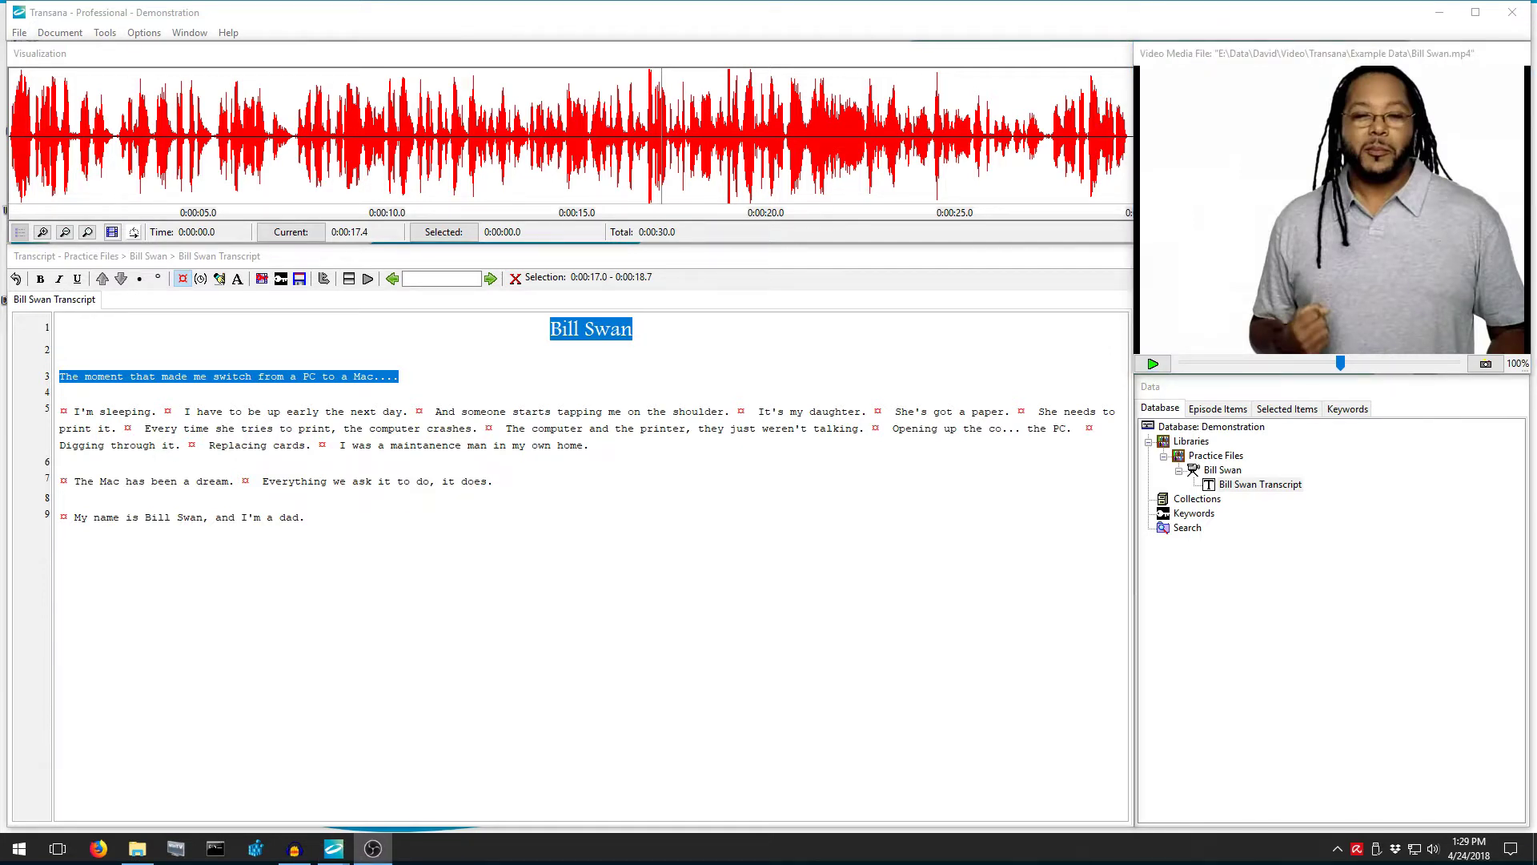
pyautogui.hotkey('alt', 'Tab')
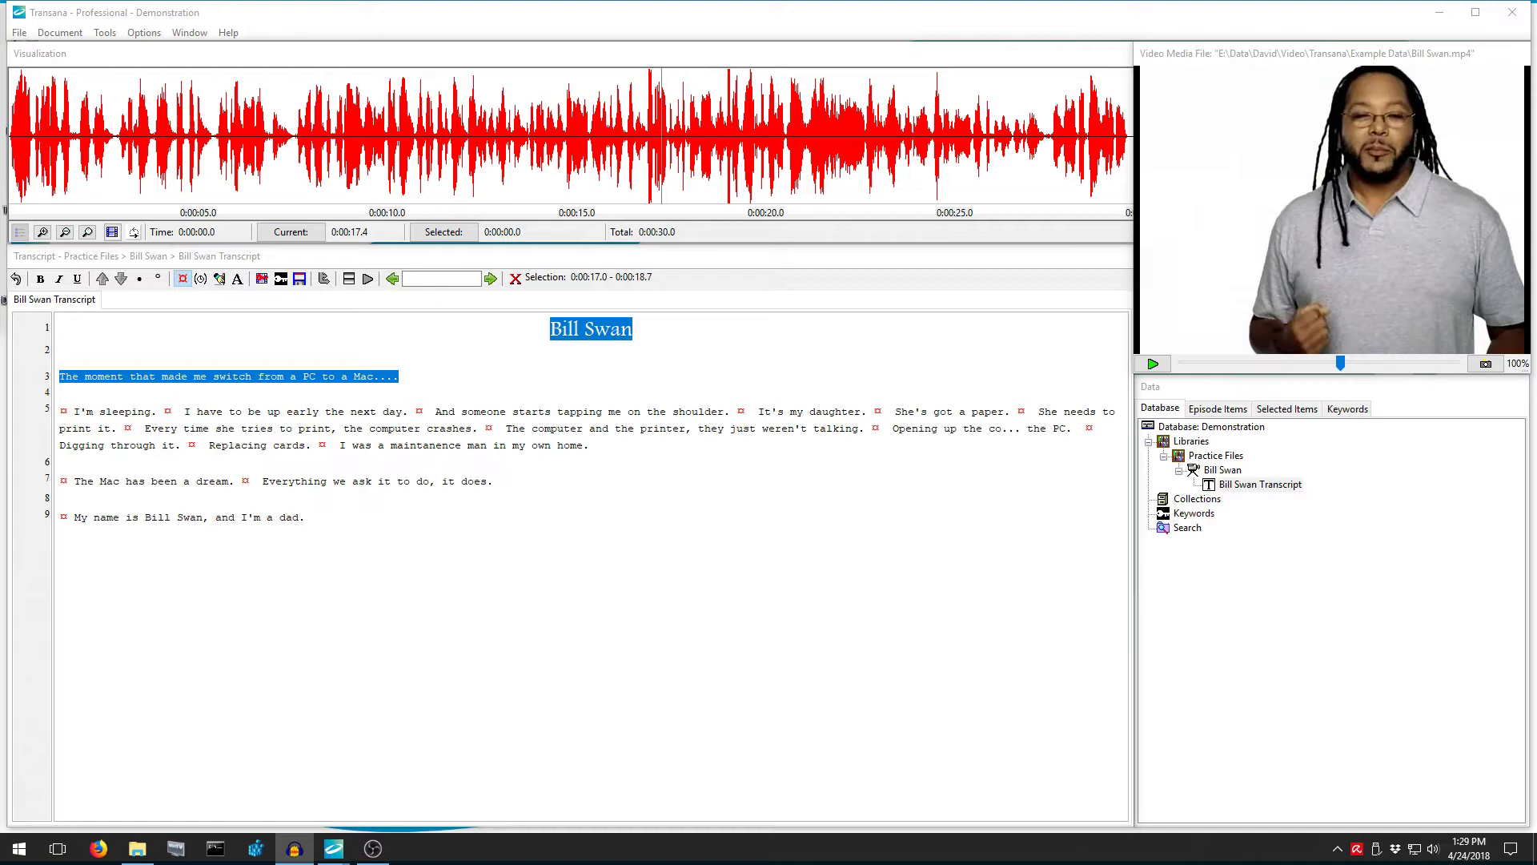
pyautogui.hotkey('alt', 'Tab')
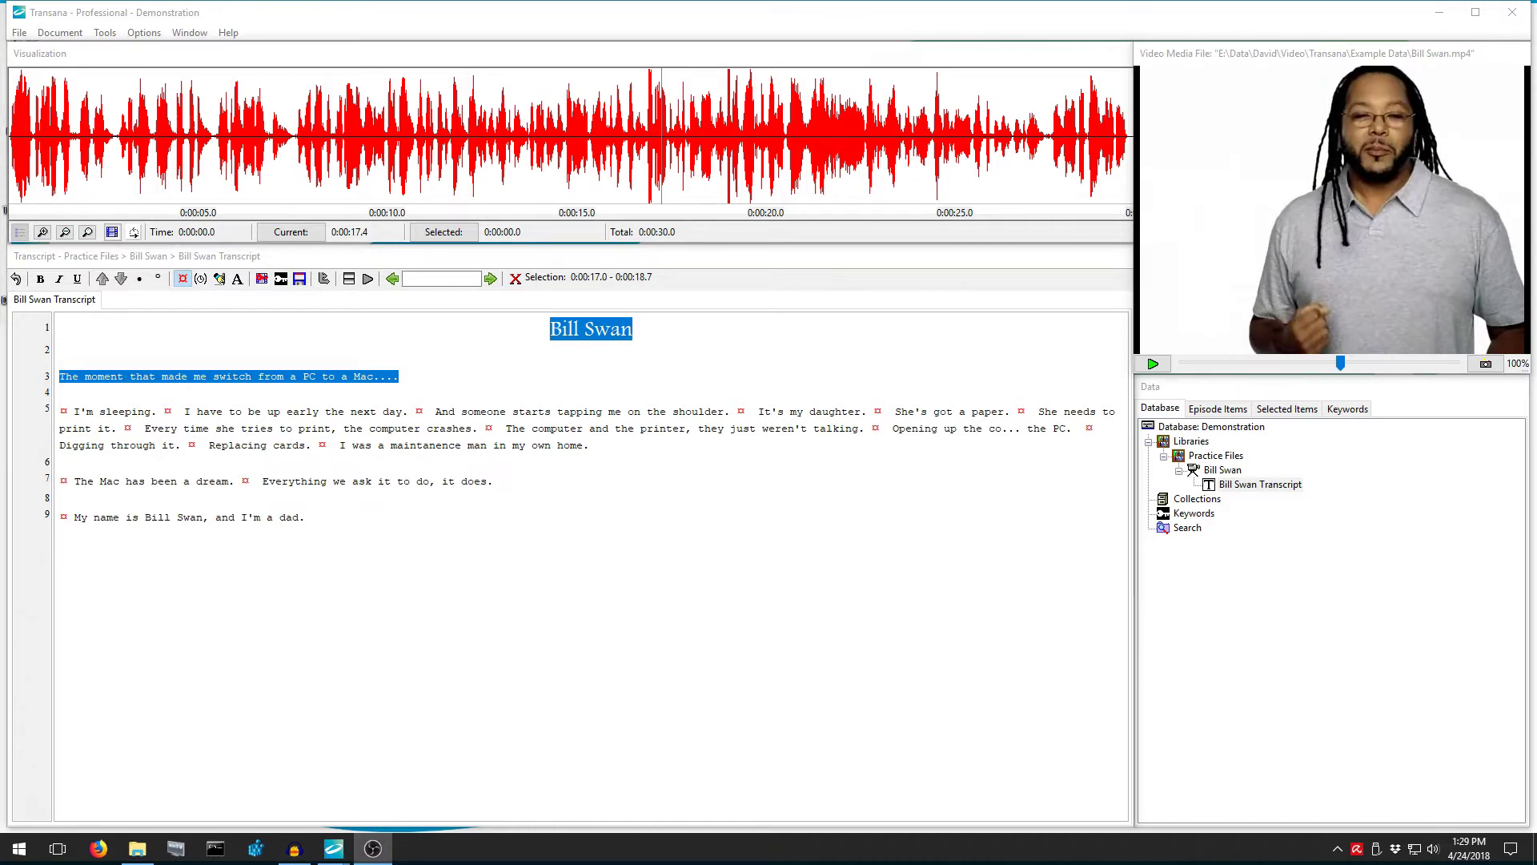
pyautogui.click(143, 486)
pyautogui.hotkey('ctrl', 'd')
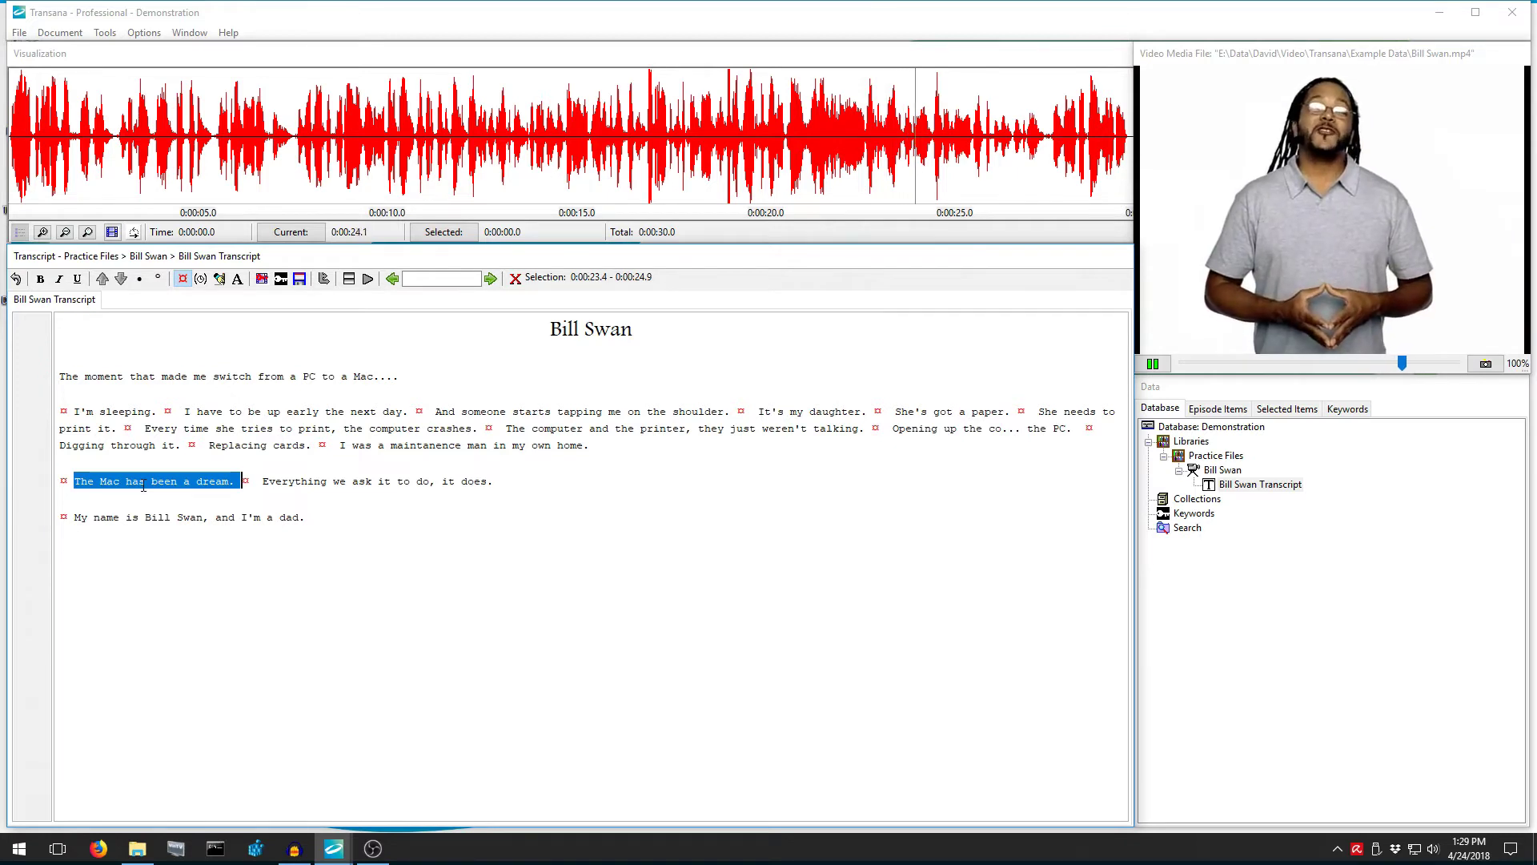
pyautogui.click(313, 427)
pyautogui.hotkey('ctrl', 'd')
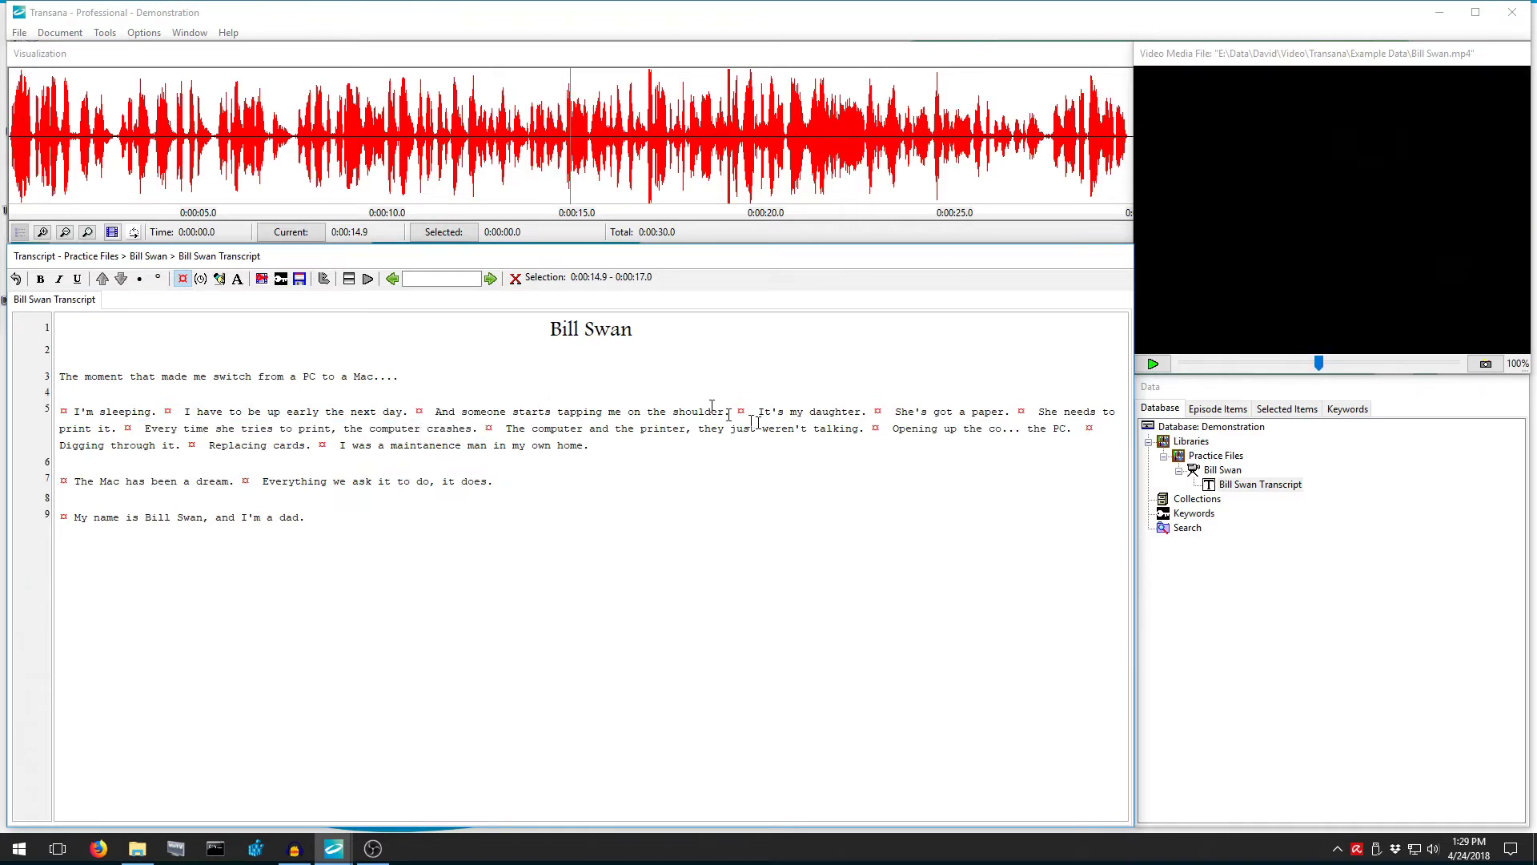
# Play the selected 'It's my daughter.' passage, then 'I was a maintanence man in my own home.'
pyautogui.moveTo(752, 413); pyautogui.dragTo(119, 425)
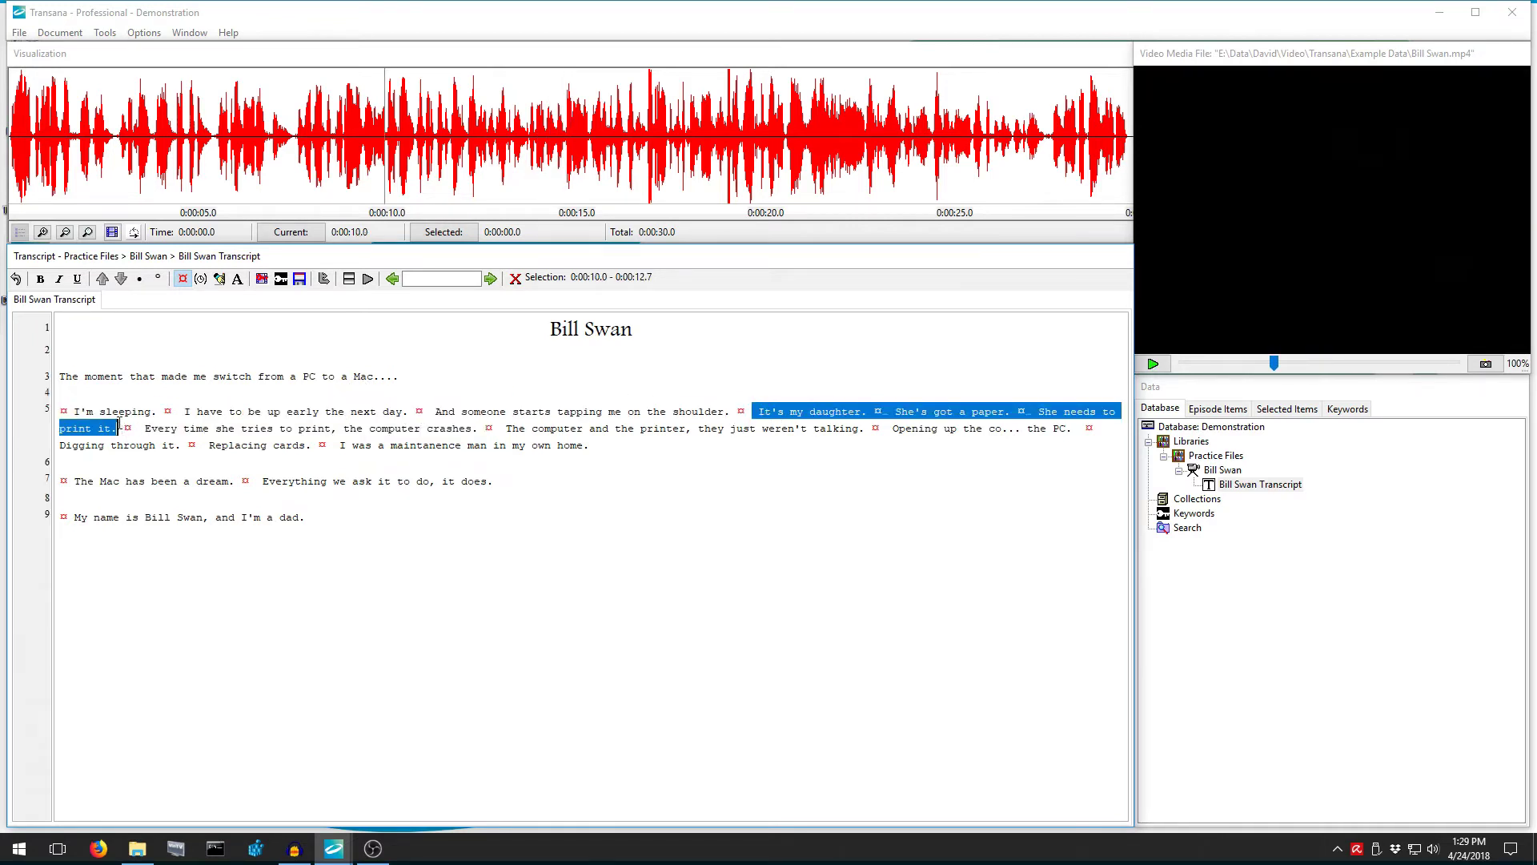
pyautogui.hotkey('ctrl', 'd')
pyautogui.click(341, 445)
pyautogui.hotkey('ctrl', 'd')
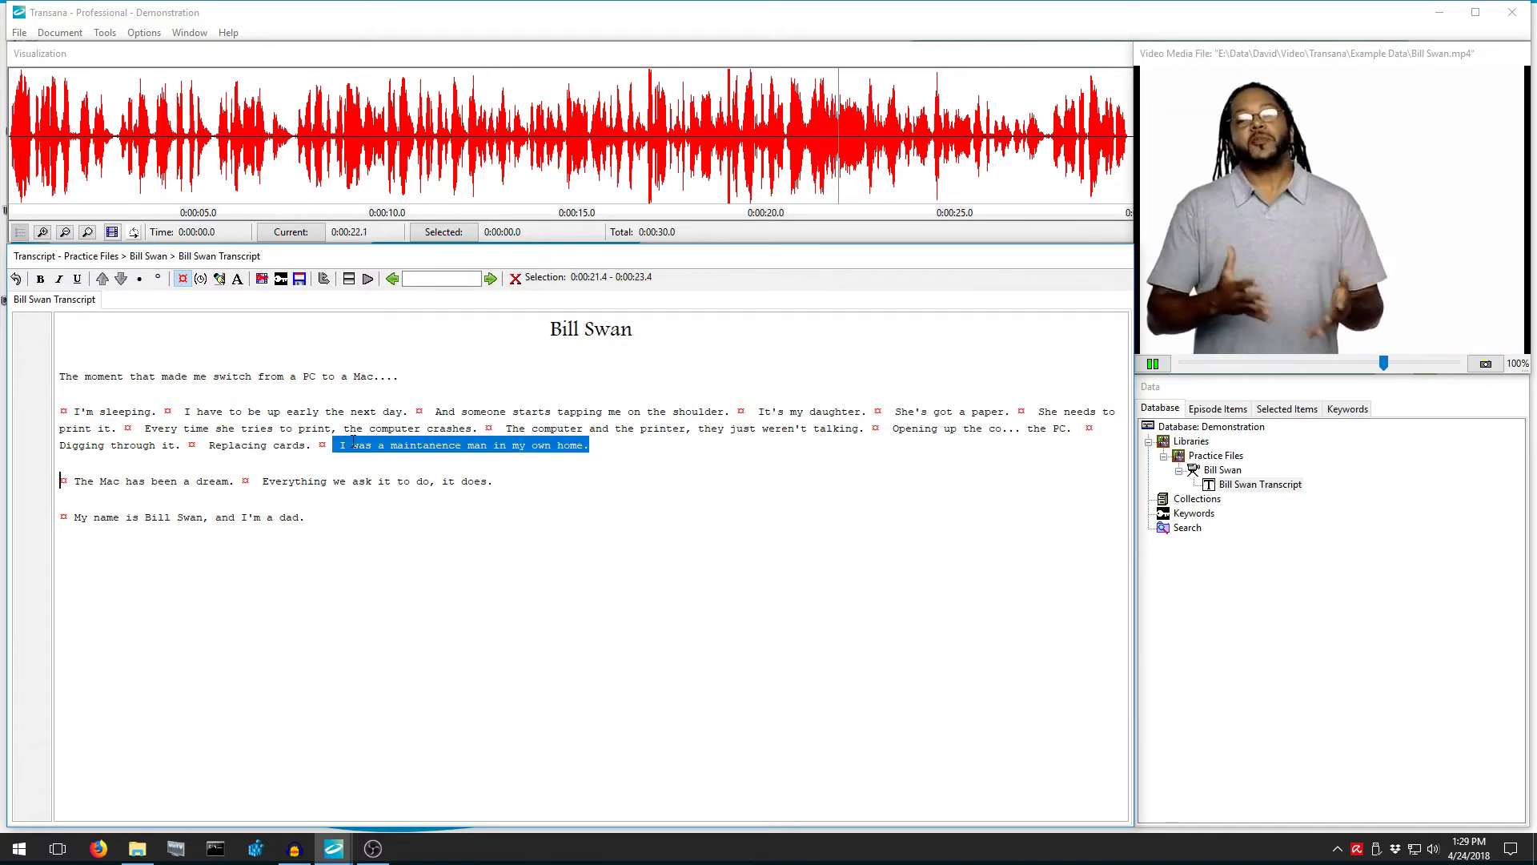